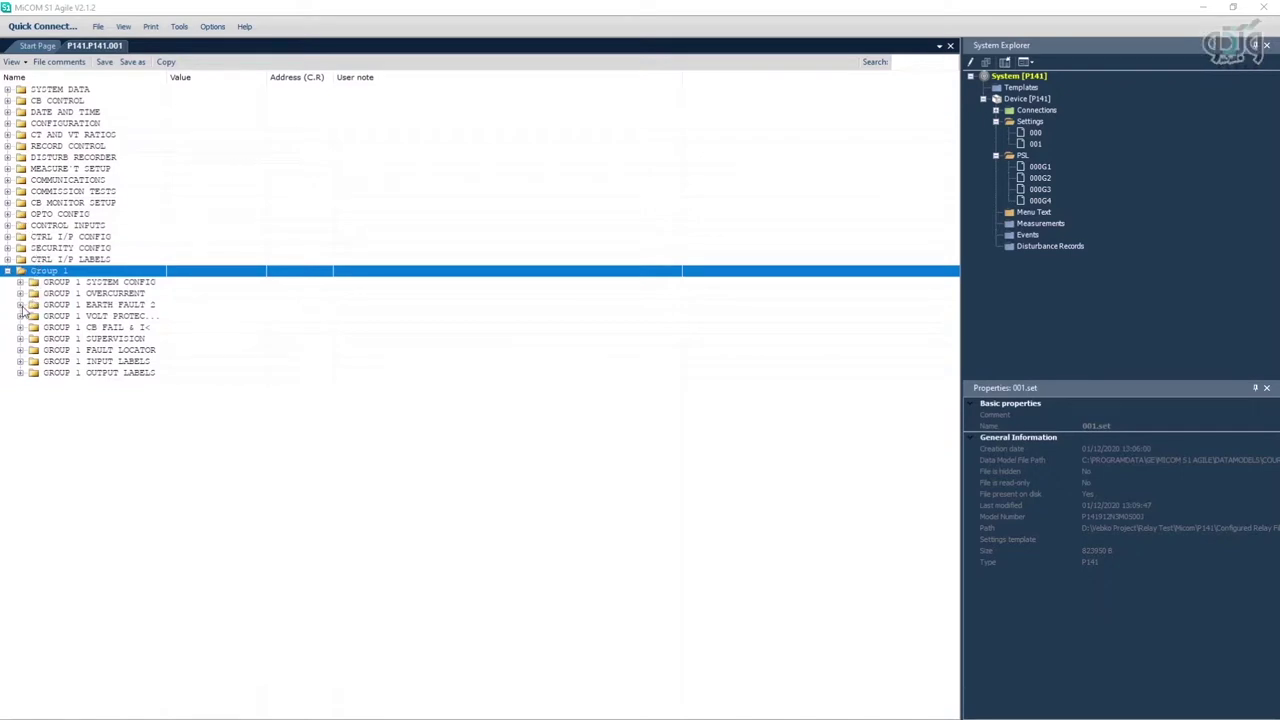
Step: Inspect the IN2> Pol options under Group 1 Earth Fault 2, leaving it at Zero Sequence
{"action": "left_click", "coordinate": [21, 305]}
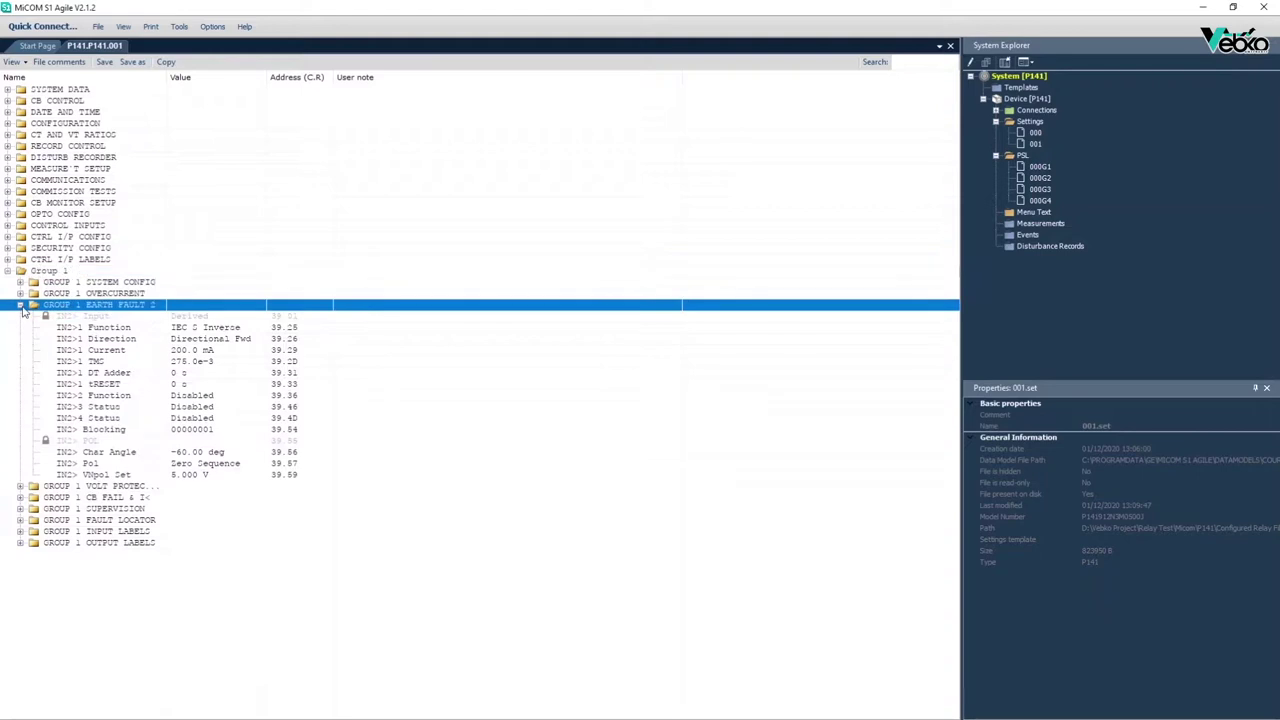
{"action": "double_click", "coordinate": [88, 464]}
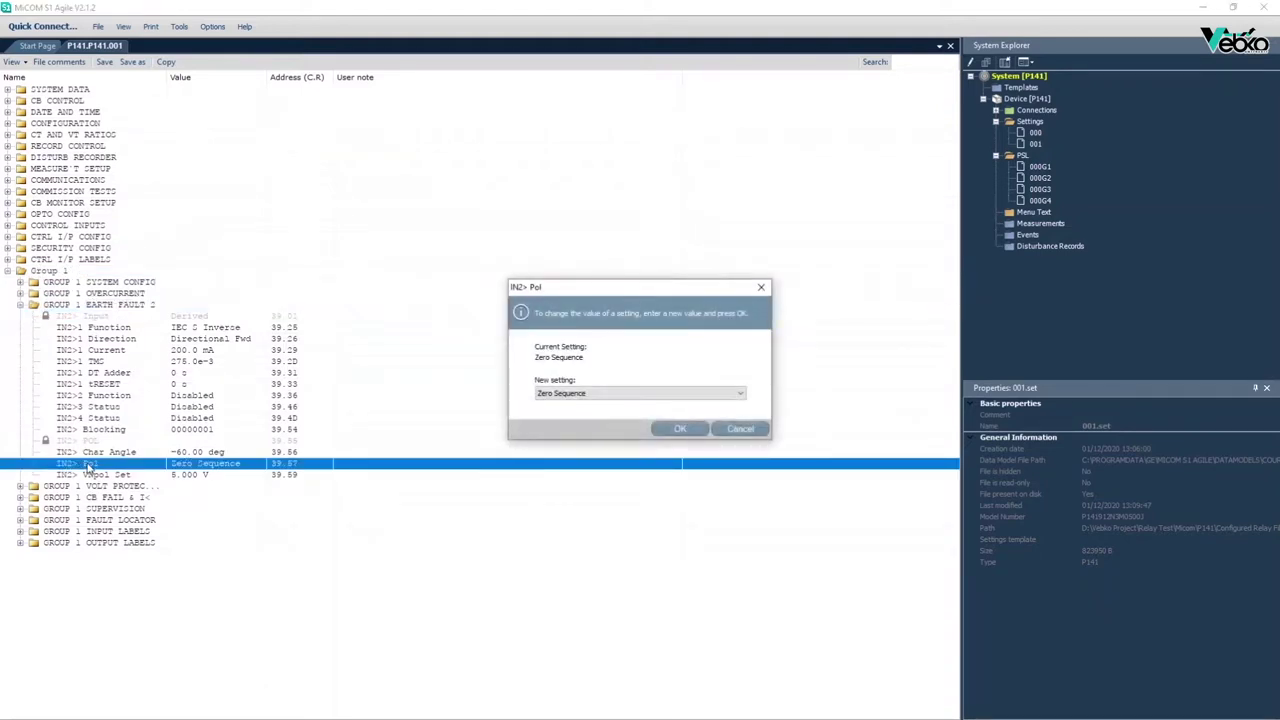
{"action": "key", "text": "Down"}
{"action": "key", "text": "Up"}
{"action": "key", "text": "Escape"}
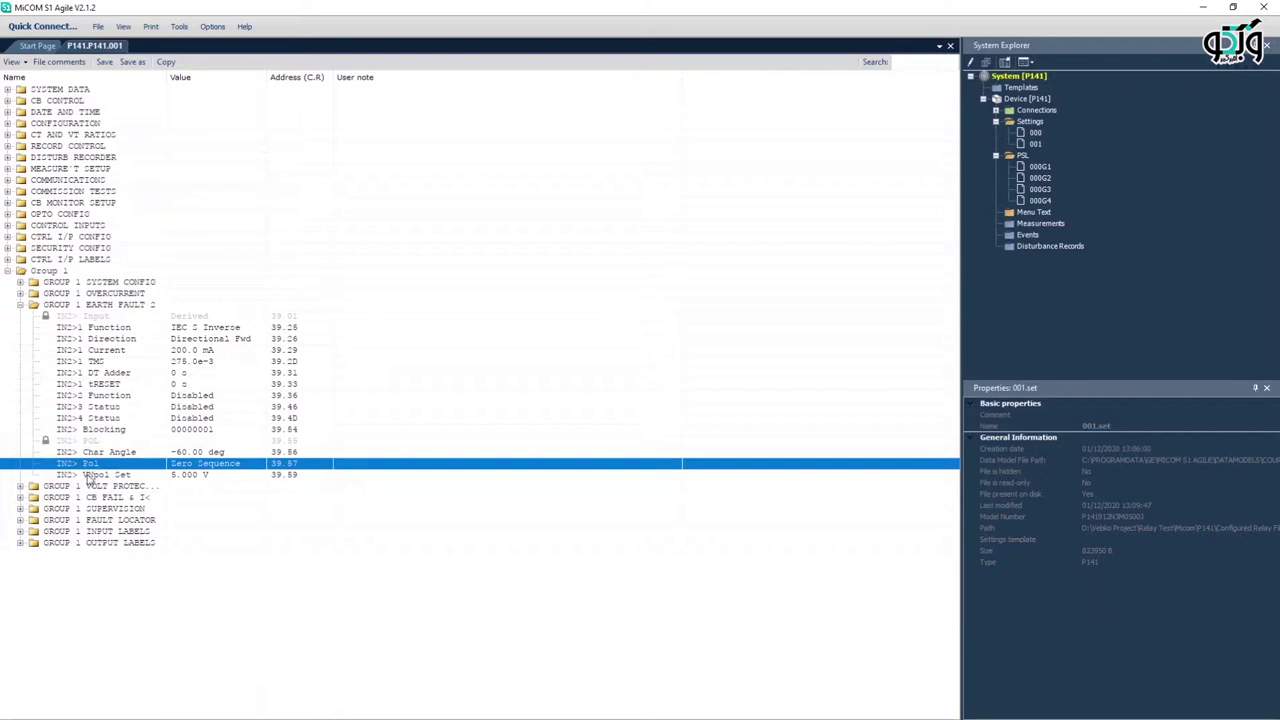
{"action": "double_click", "coordinate": [90, 476]}
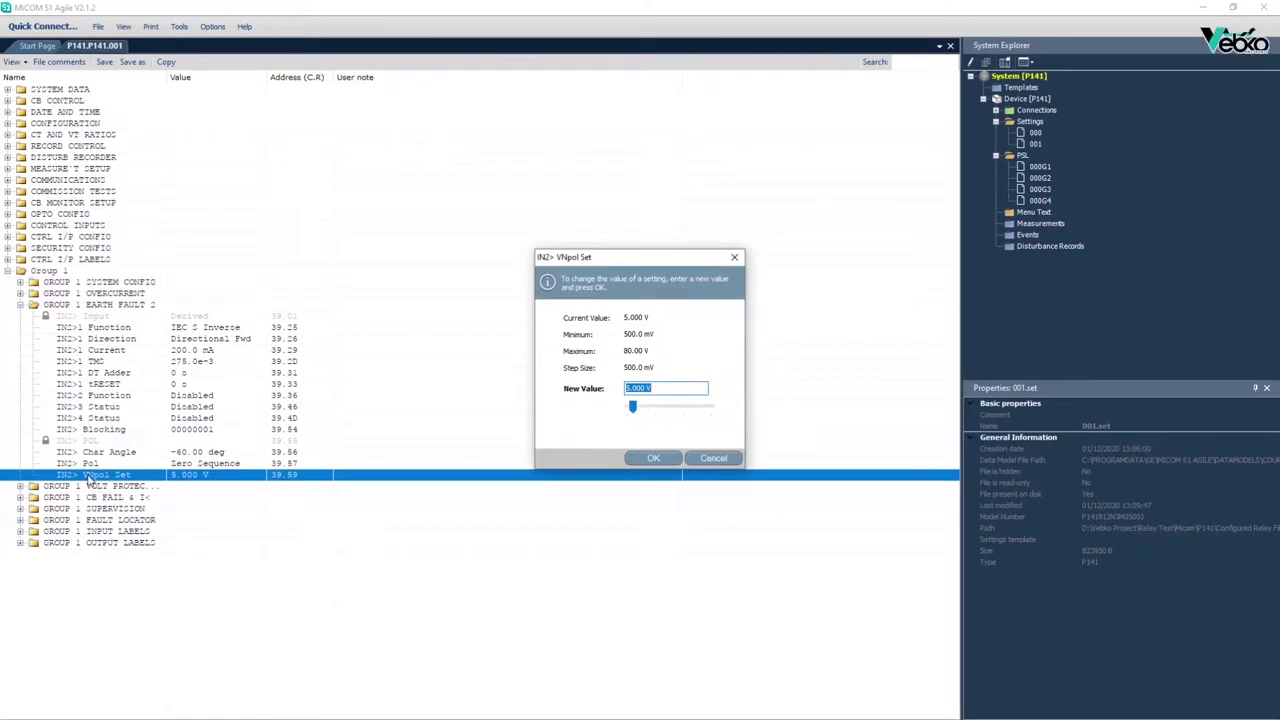
{"action": "key", "text": "Escape"}
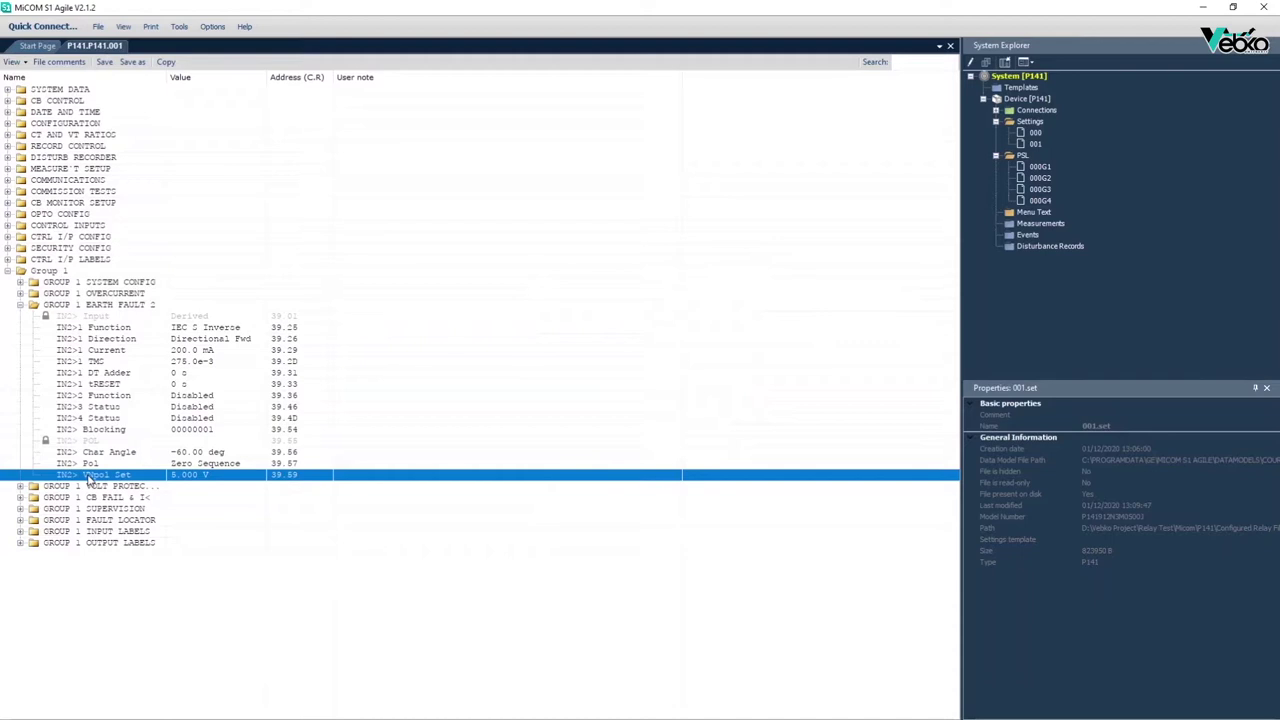
{"action": "double_click", "coordinate": [111, 455]}
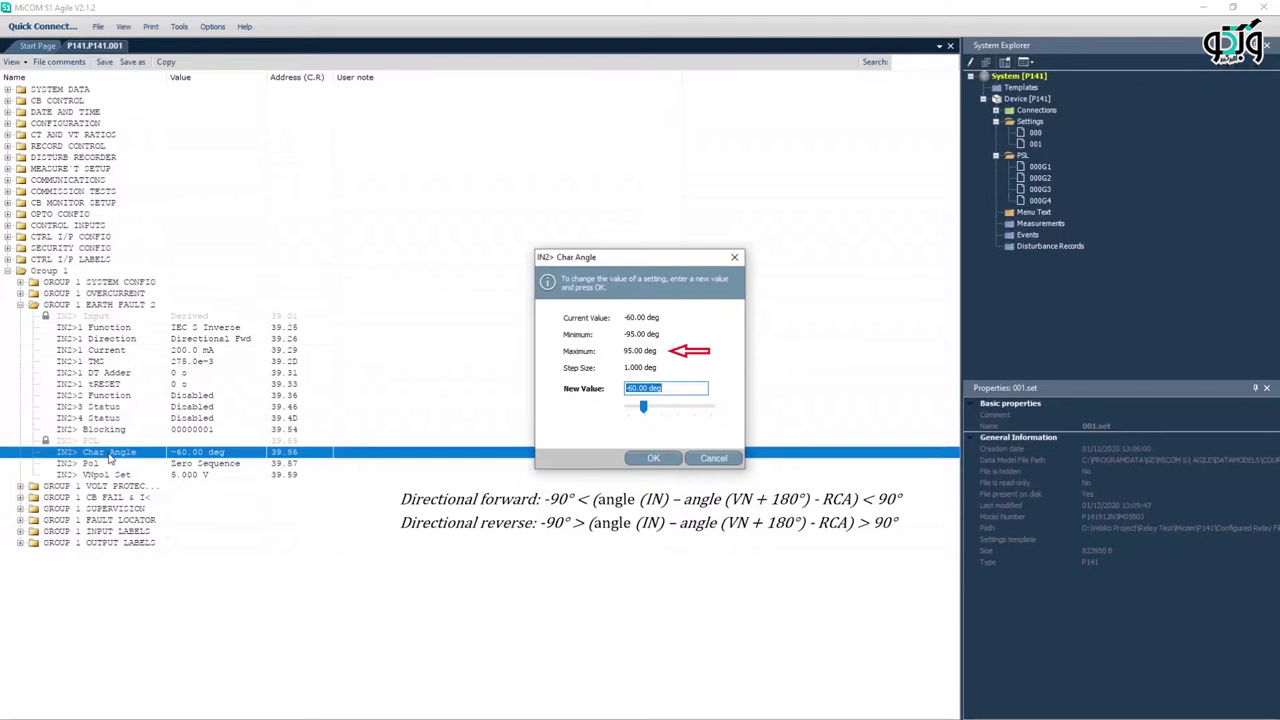
{"action": "key", "text": "Escape"}
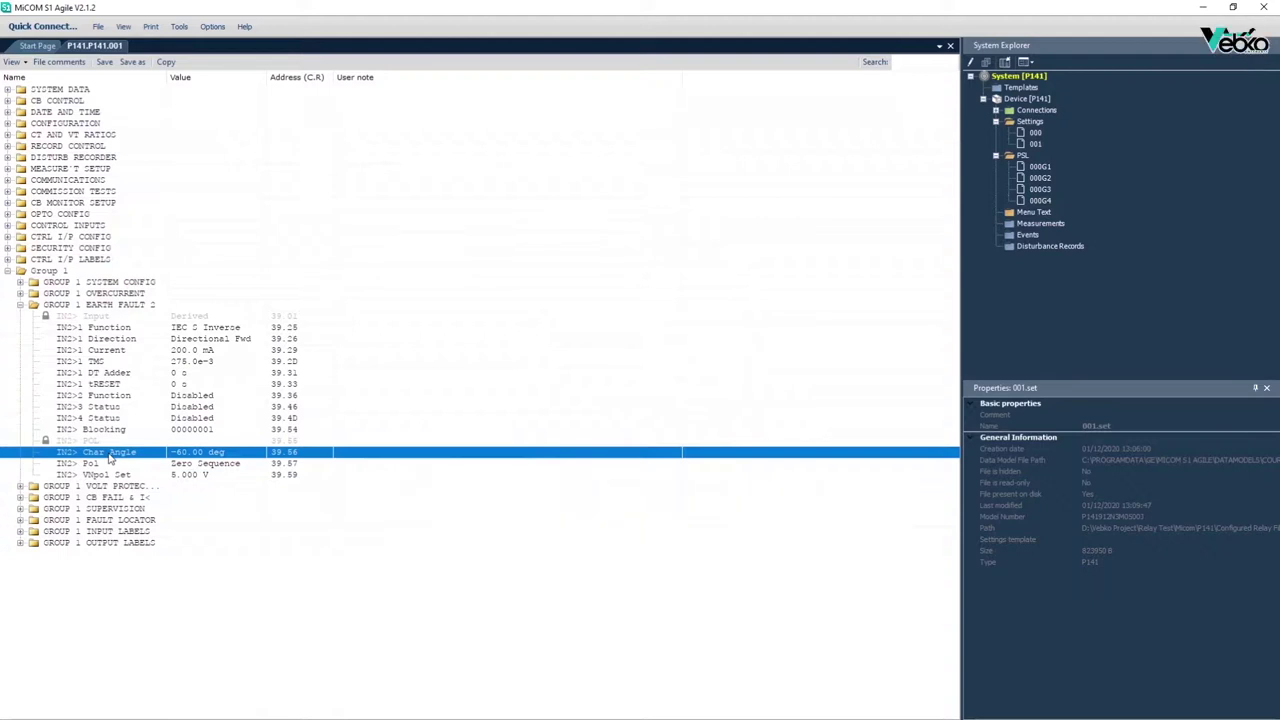
{"action": "left_click", "coordinate": [7, 271]}
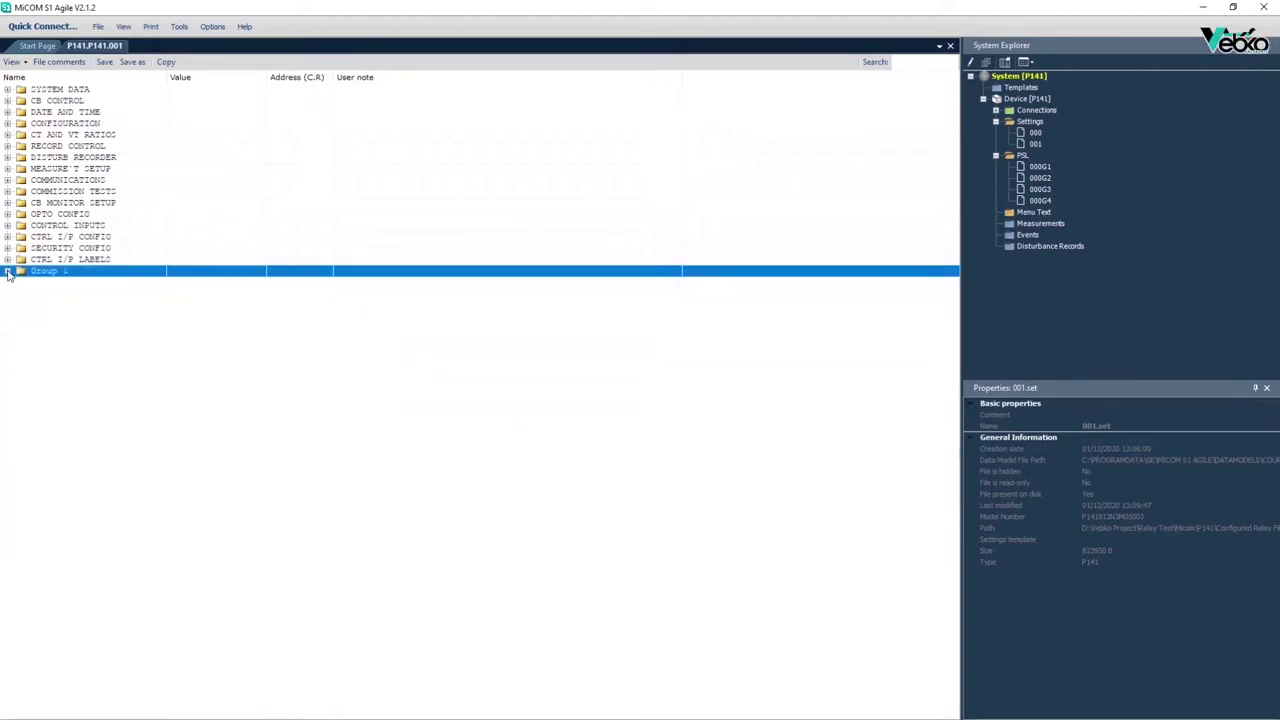
Step: Check Earth Fault 1 (Disabled) and Earth Fault 2 (Enabled) in CONFIGURATION without changing them
{"action": "left_click", "coordinate": [7, 271]}
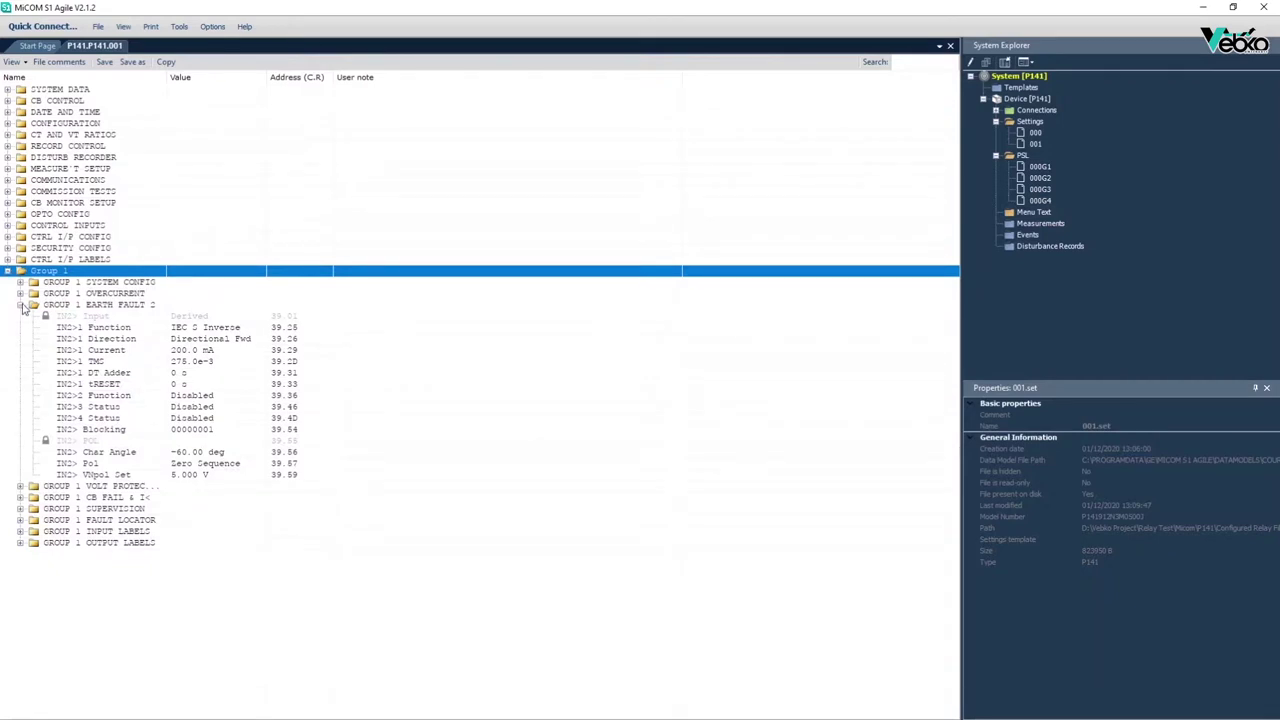
{"action": "left_click", "coordinate": [8, 124]}
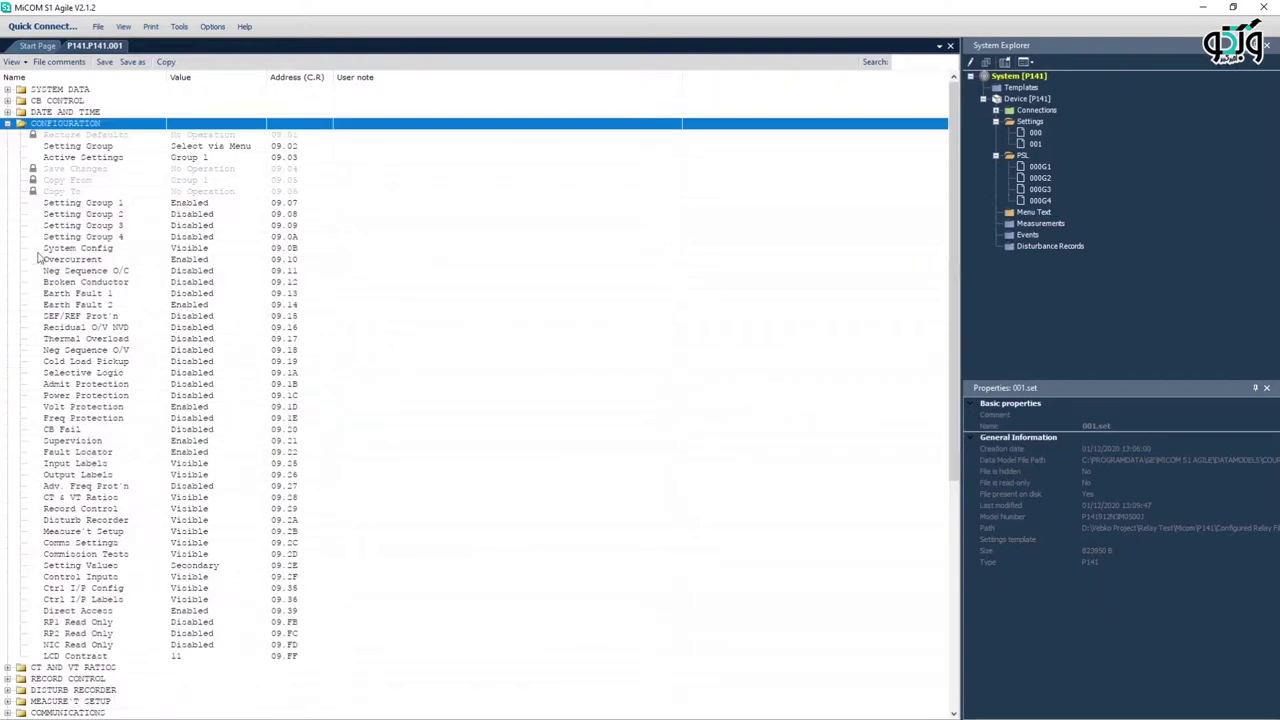
{"action": "left_click", "coordinate": [63, 295]}
{"action": "double_click", "coordinate": [63, 297]}
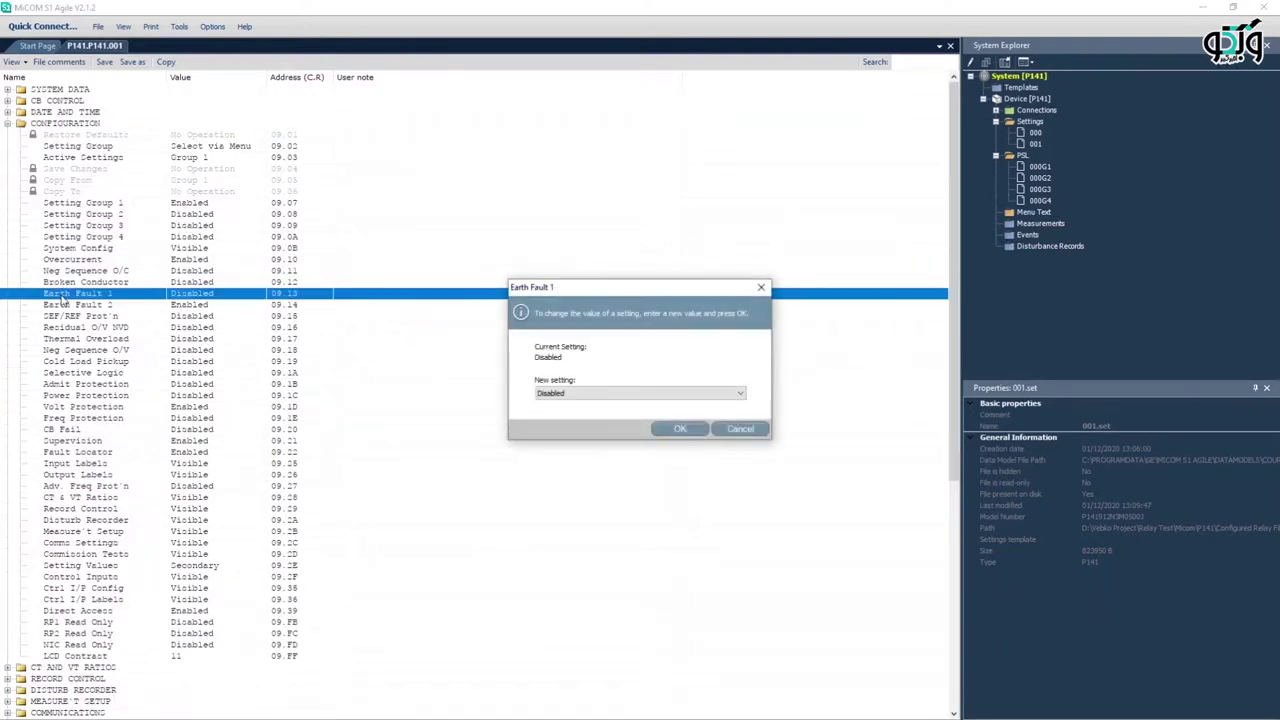
{"action": "key", "text": "Escape"}
{"action": "double_click", "coordinate": [63, 305]}
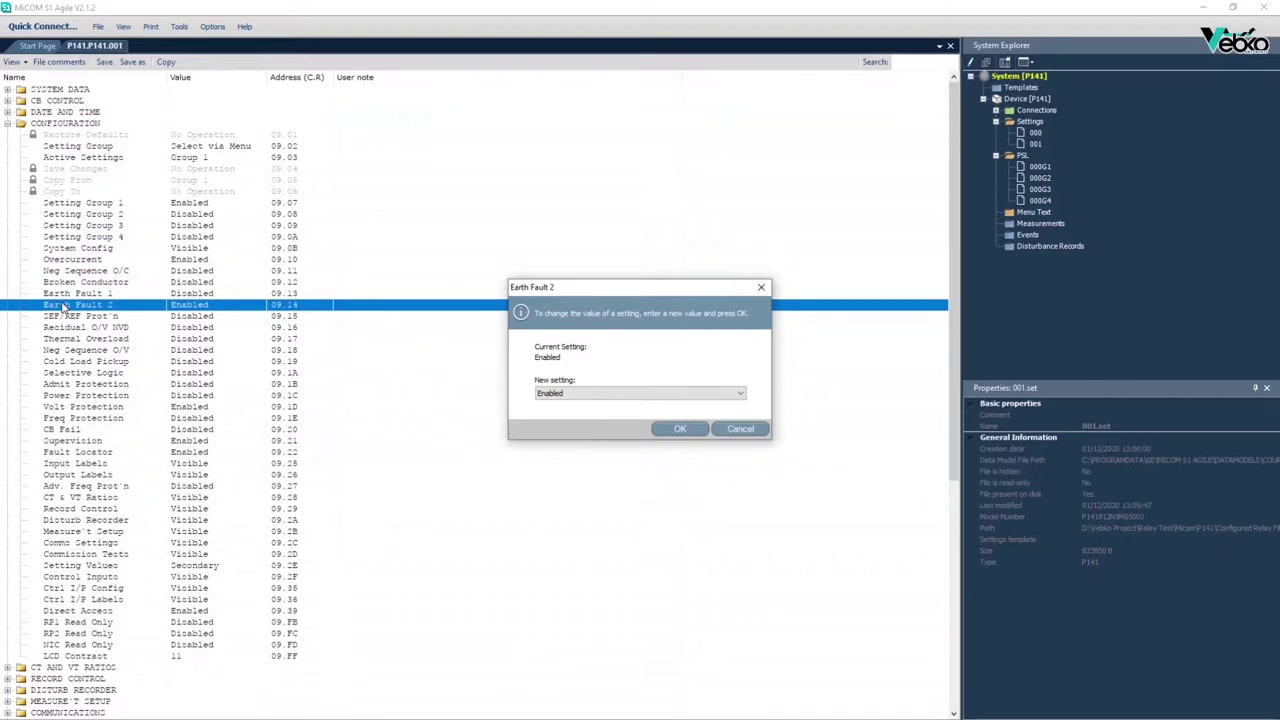
{"action": "key", "text": "Escape"}
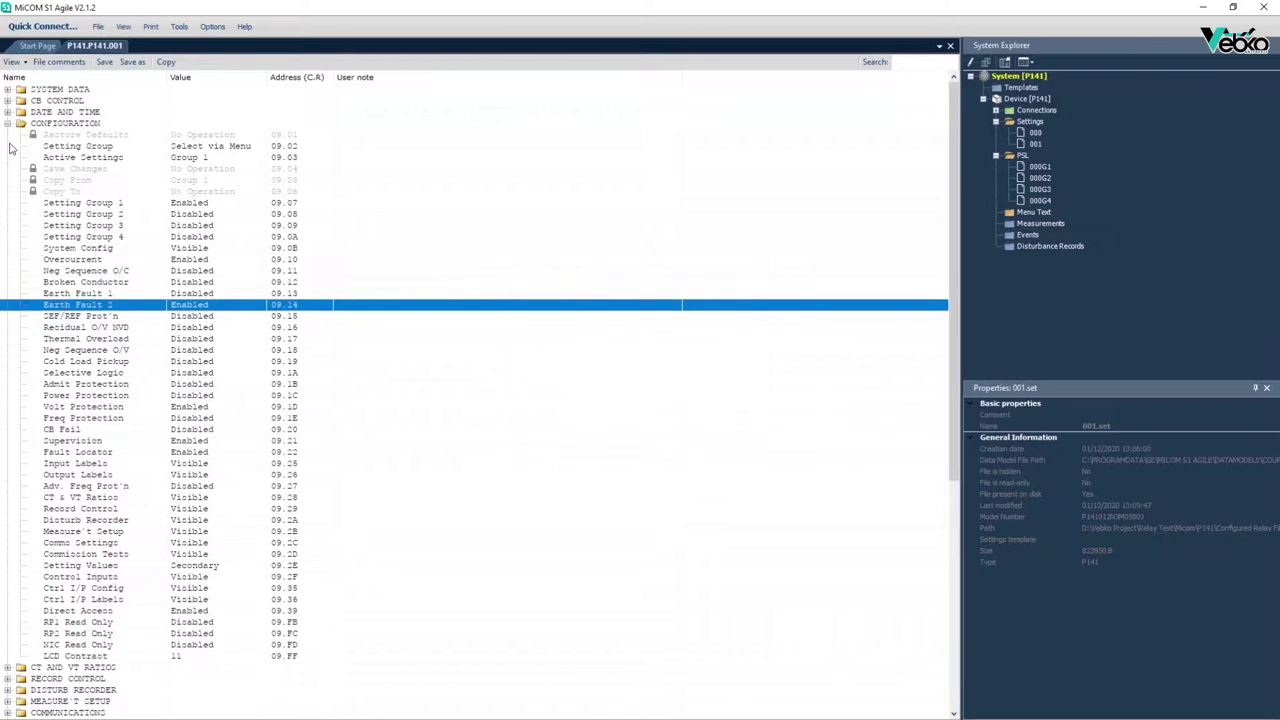
Step: Review the IN2>1 Function, Direction, Current, TMS, Char Angle, VNpol Set and IN2> Blocking settings
{"action": "left_click", "coordinate": [8, 123]}
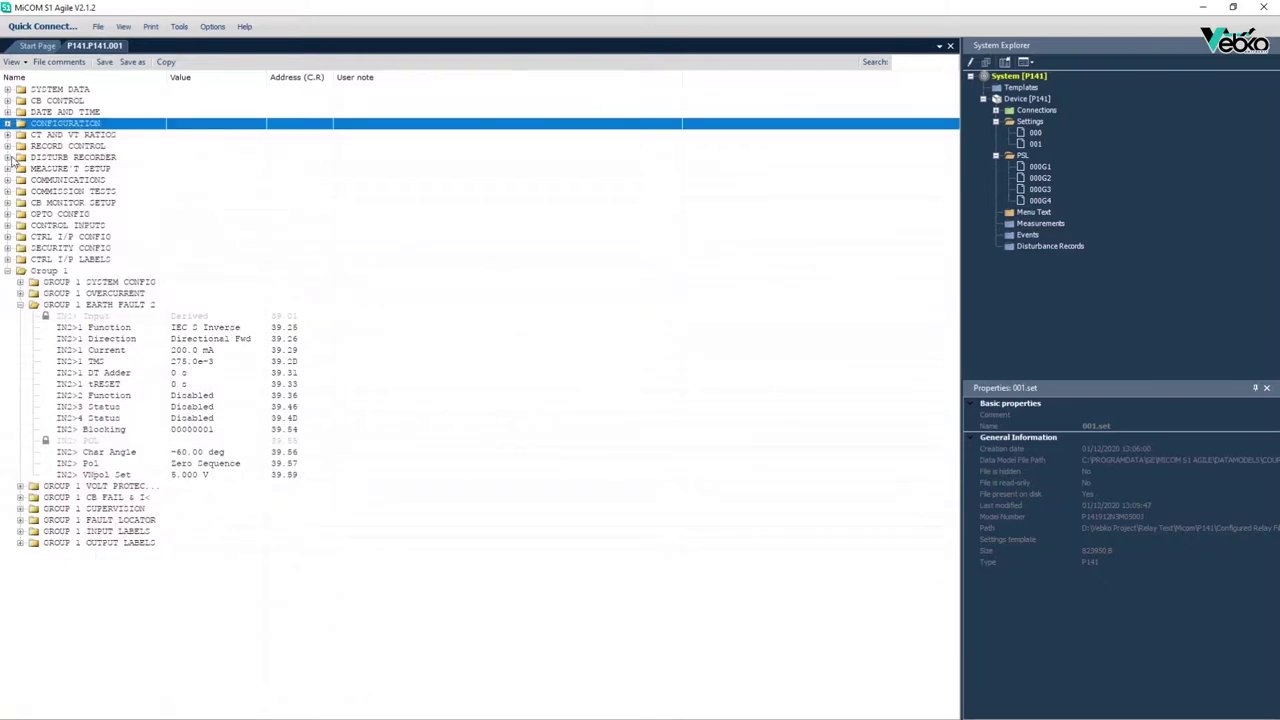
{"action": "left_click", "coordinate": [50, 305]}
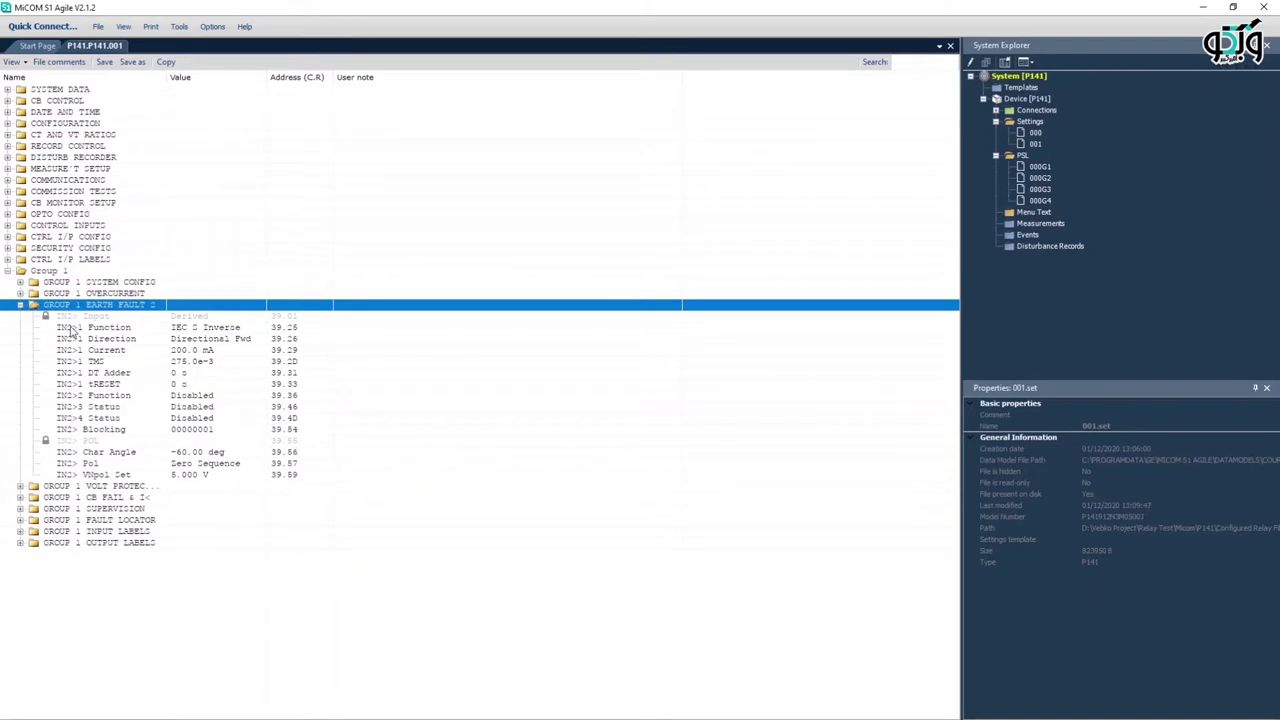
{"action": "left_click", "coordinate": [86, 331]}
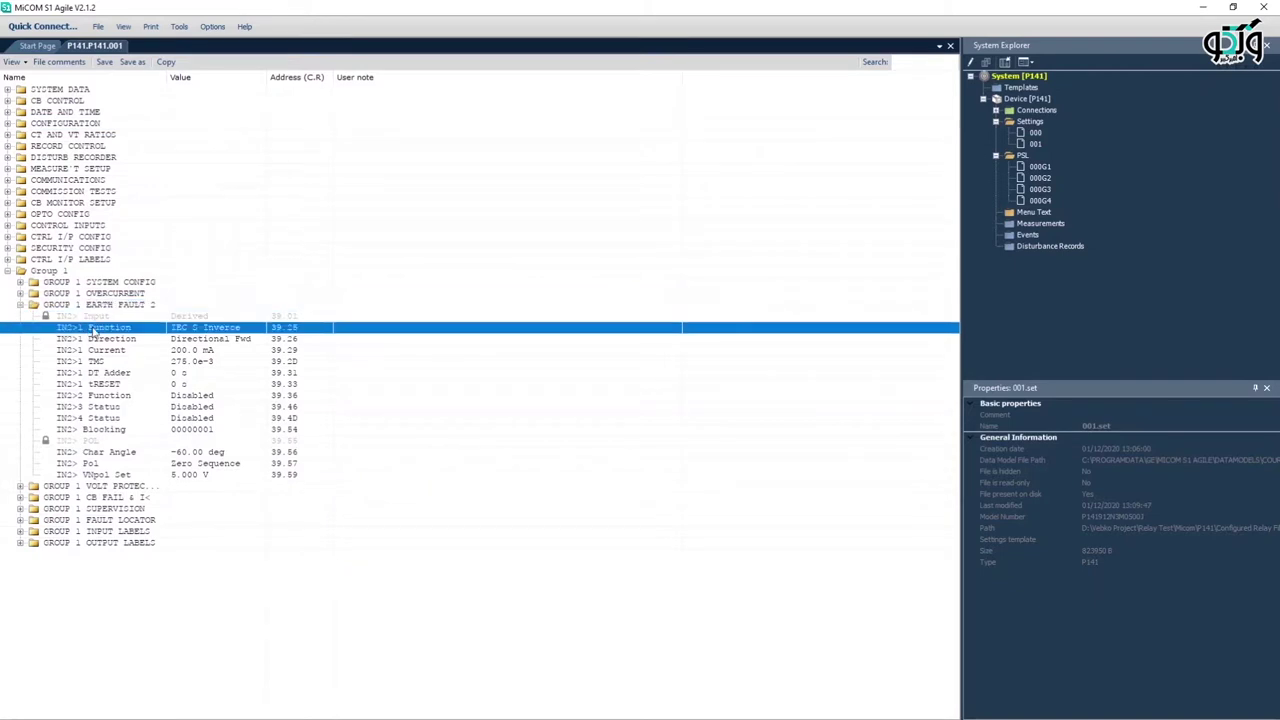
{"action": "left_click", "coordinate": [104, 341]}
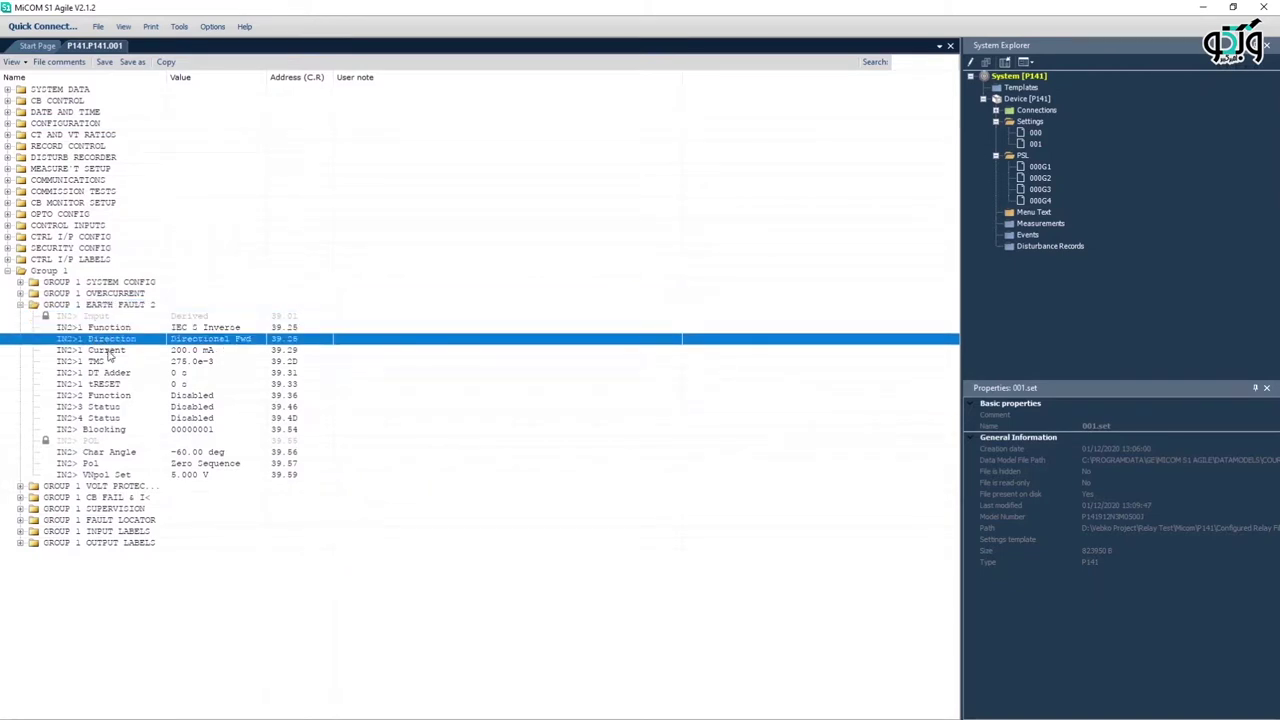
{"action": "left_click", "coordinate": [107, 352]}
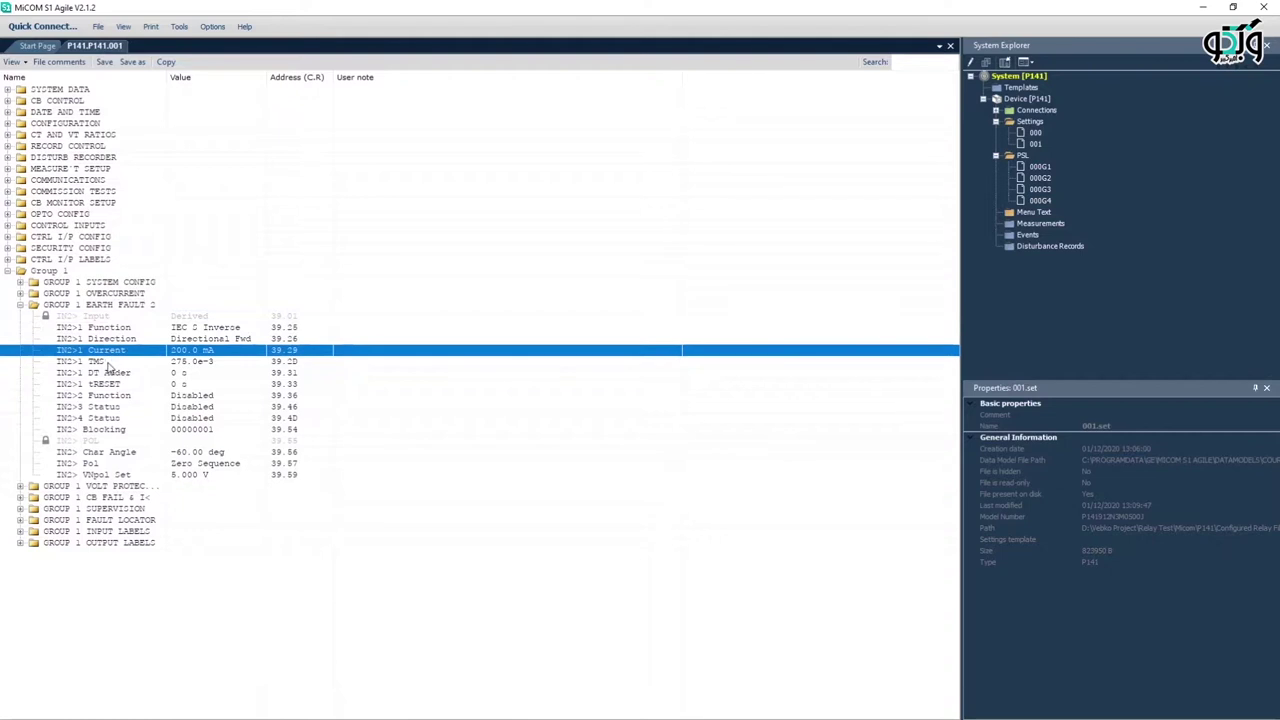
{"action": "left_click", "coordinate": [109, 362]}
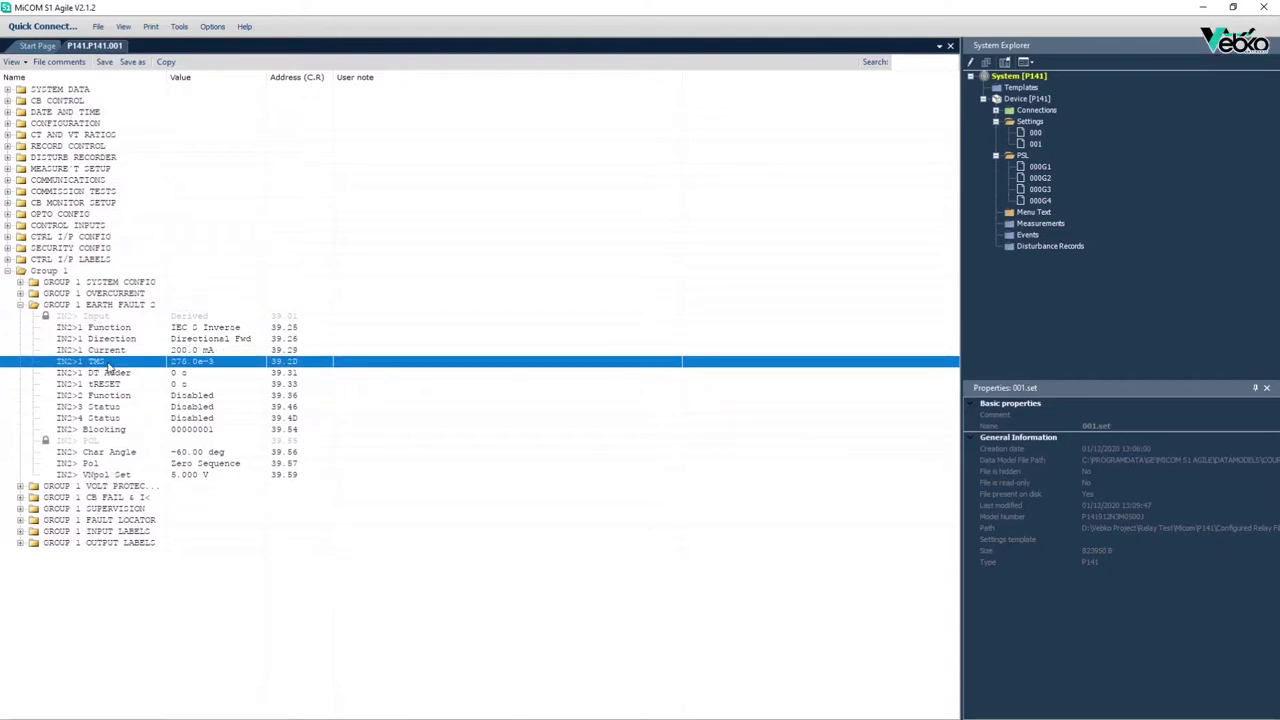
{"action": "left_click", "coordinate": [118, 457]}
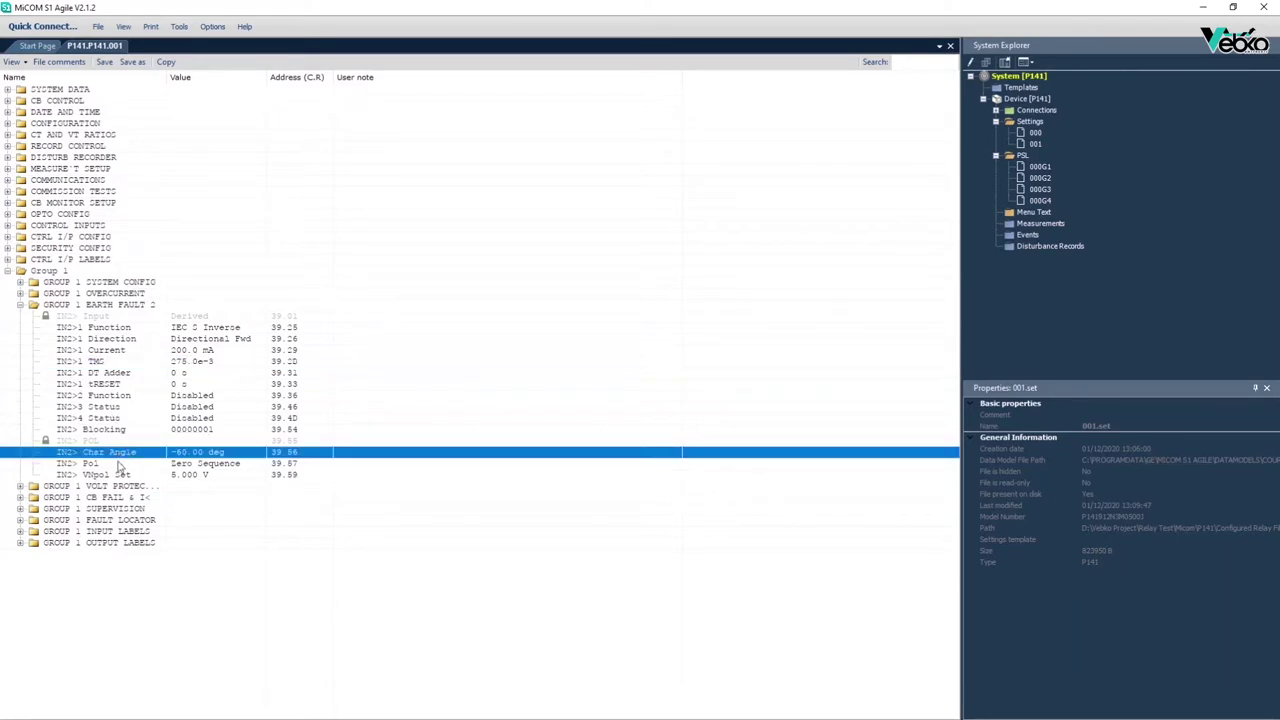
{"action": "left_click", "coordinate": [120, 475]}
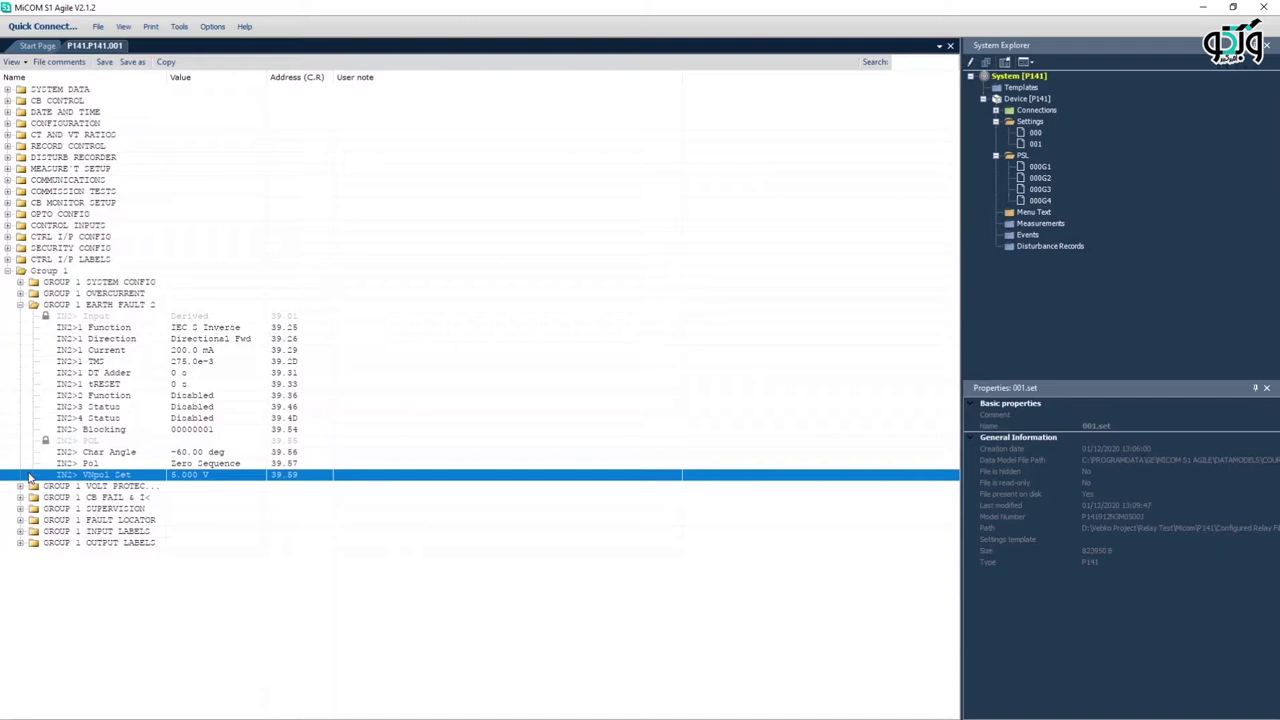
{"action": "double_click", "coordinate": [63, 430]}
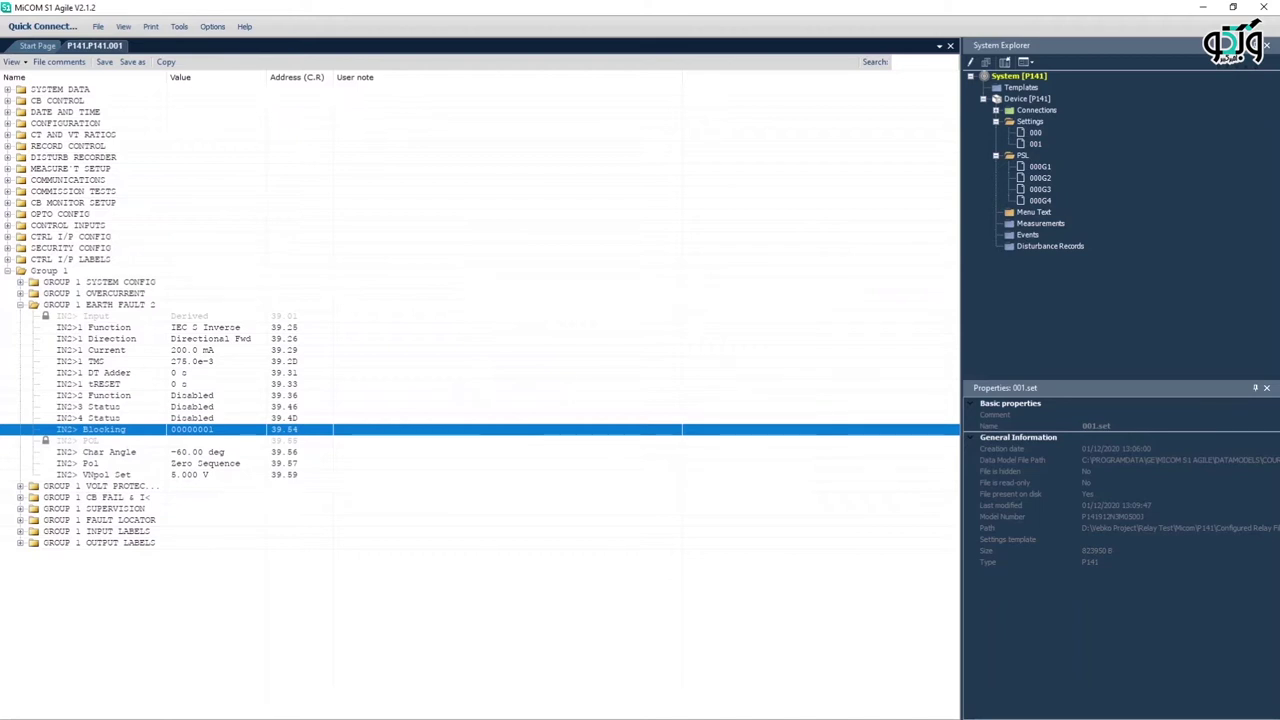
Step: Open the 000G1 scheme logic and zoom in to read the IN2>1 Trip output mapping
{"action": "double_click", "coordinate": [1036, 170]}
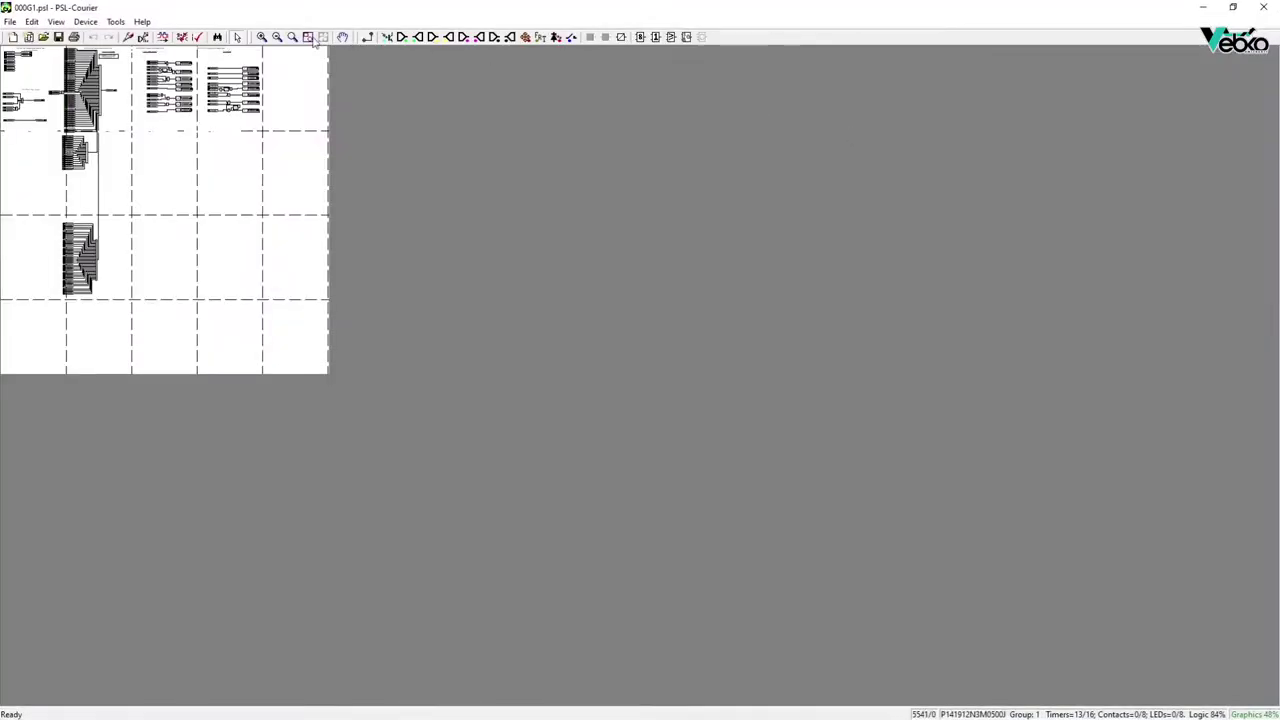
{"action": "left_click", "coordinate": [292, 37]}
{"action": "left_click", "coordinate": [222, 120]}
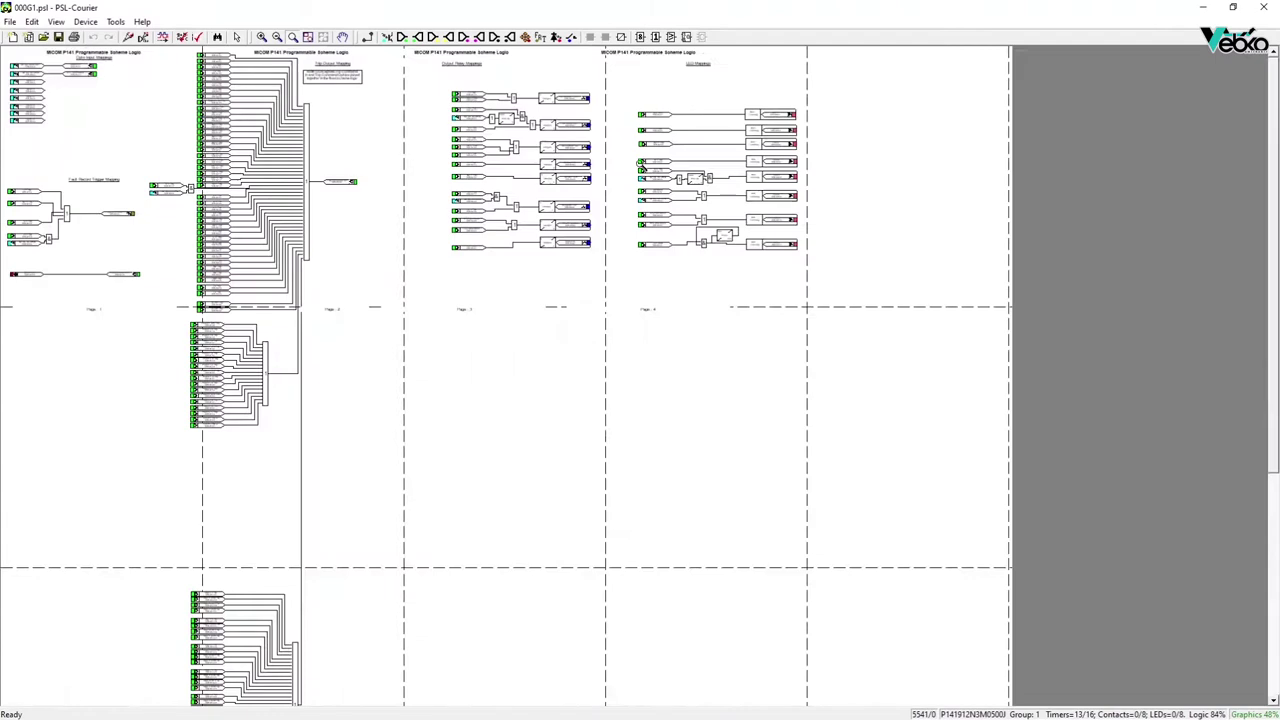
{"action": "left_click", "coordinate": [642, 166]}
{"action": "left_click", "coordinate": [649, 163]}
{"action": "left_click", "coordinate": [669, 322]}
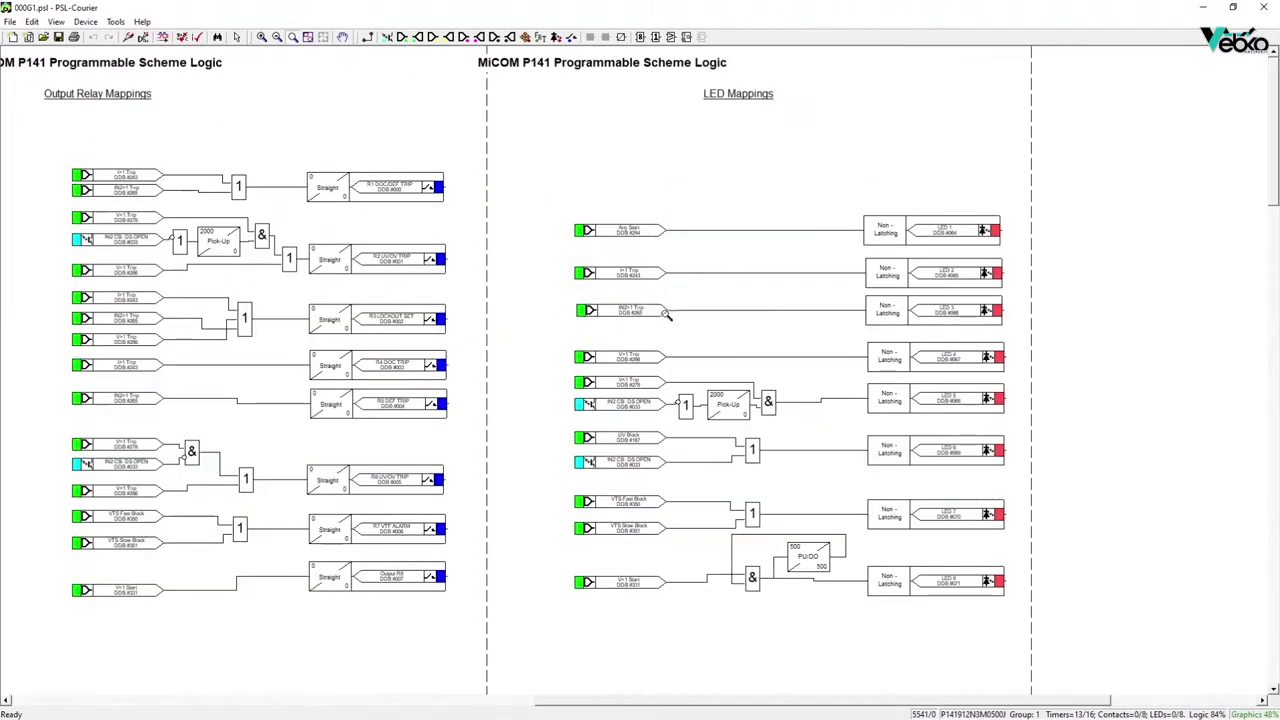
{"action": "left_click_drag", "start_coordinate": [652, 707], "coordinate": [37, 620]}
{"action": "left_click", "coordinate": [634, 314]}
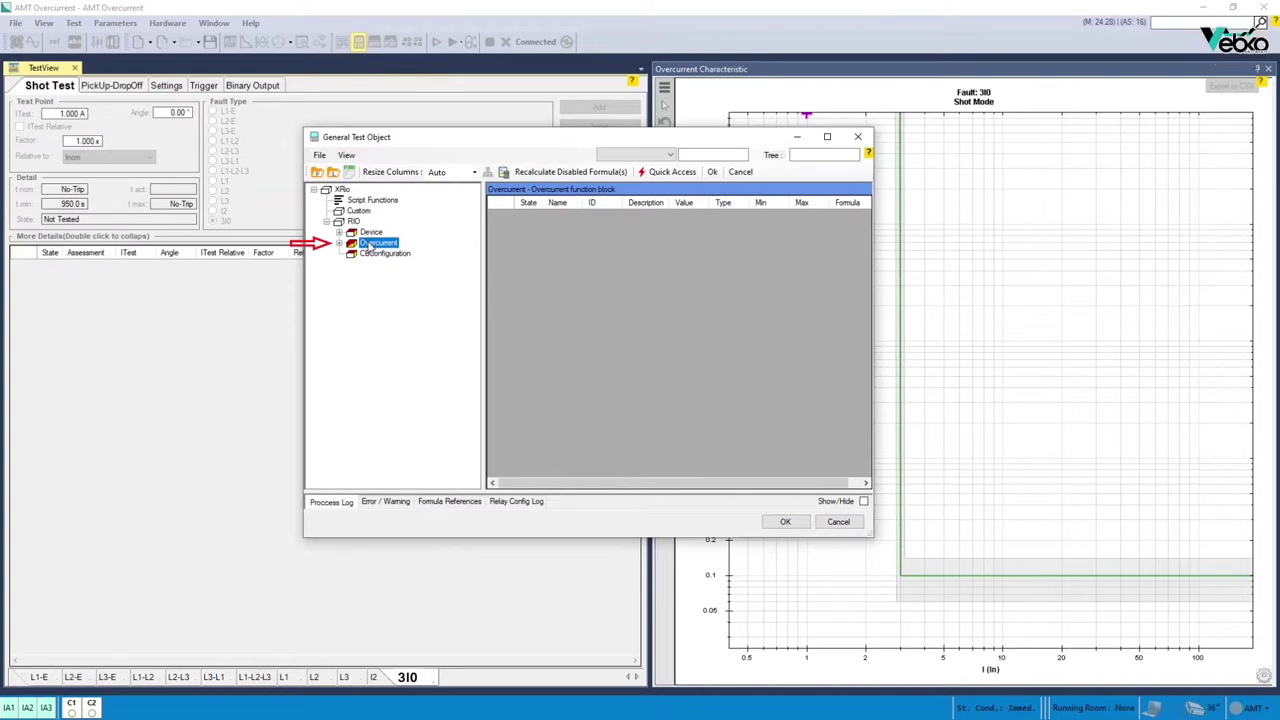
Step: Add a new residual element in the overcurrent protection parameters
{"action": "double_click", "coordinate": [372, 244]}
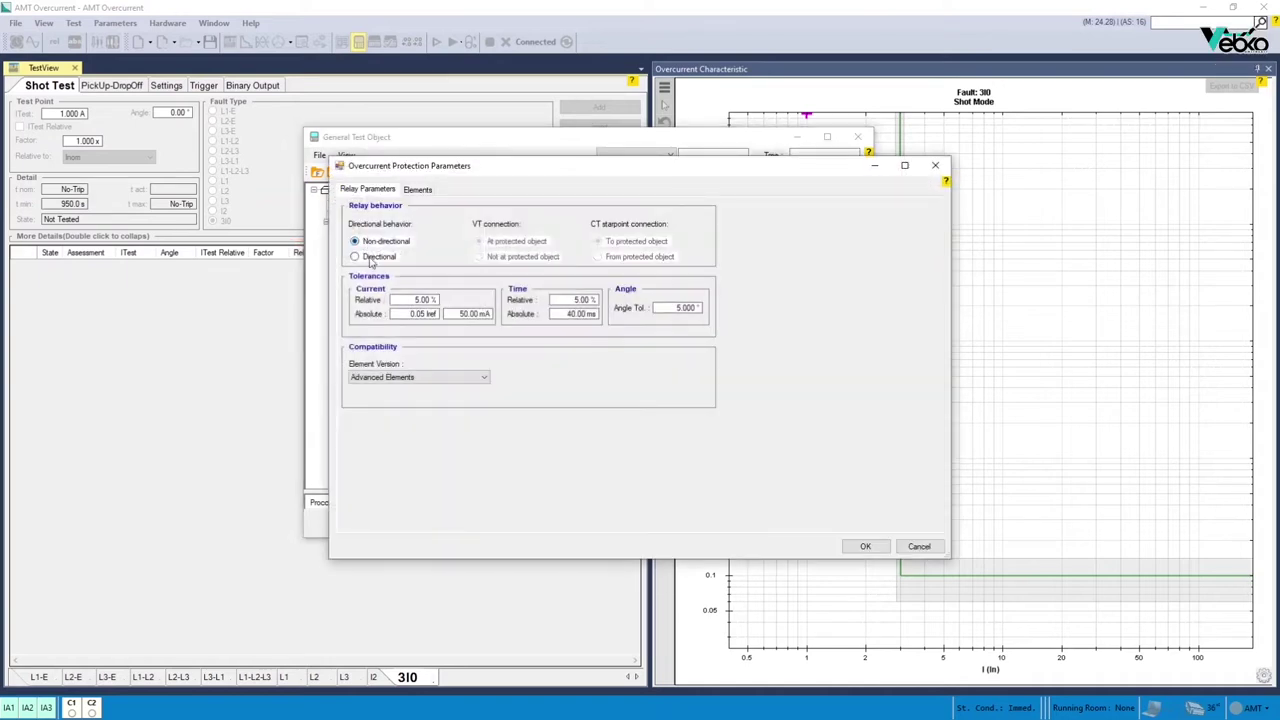
{"action": "left_click", "coordinate": [416, 191]}
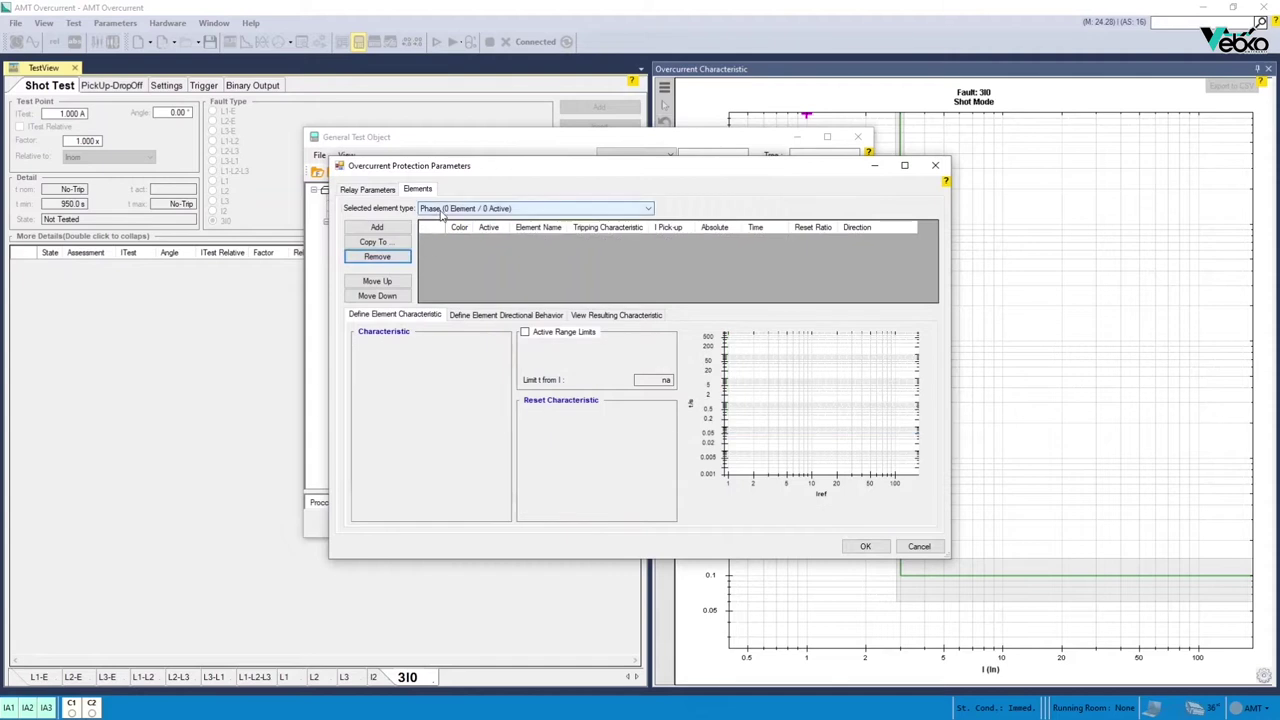
{"action": "left_click", "coordinate": [441, 210]}
{"action": "left_click", "coordinate": [460, 222]}
{"action": "left_click", "coordinate": [377, 227]}
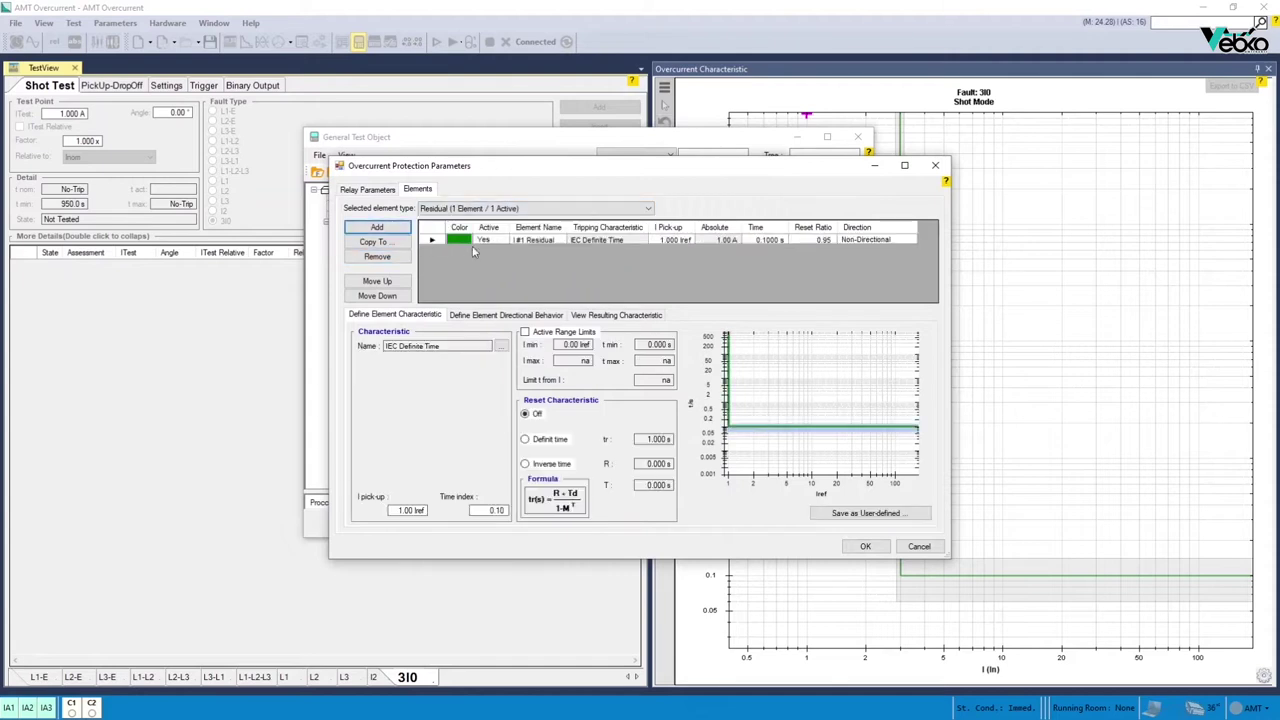
{"action": "left_click", "coordinate": [533, 242]}
Step: Give the element an IEC Normal Inverse curve, 0.2 Iref pickup, 0.275 time index, Forward direction
{"action": "double_click", "coordinate": [583, 244]}
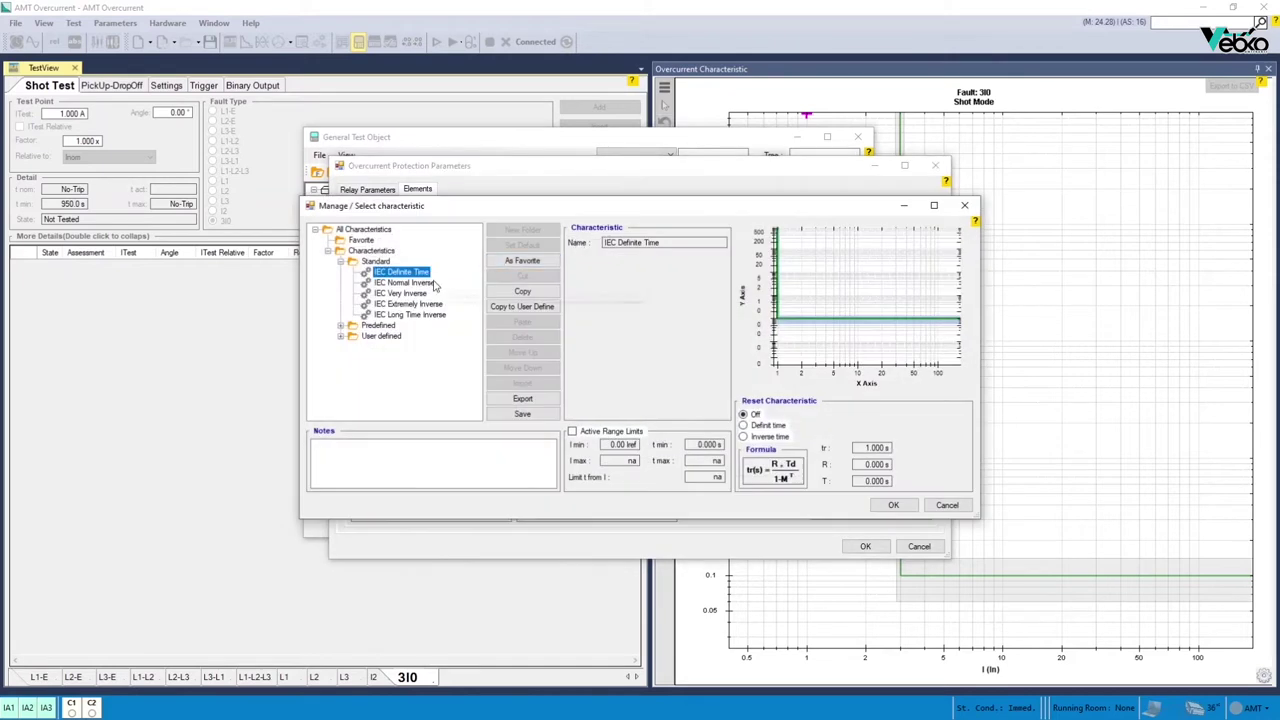
{"action": "double_click", "coordinate": [431, 281]}
{"action": "double_click", "coordinate": [670, 240]}
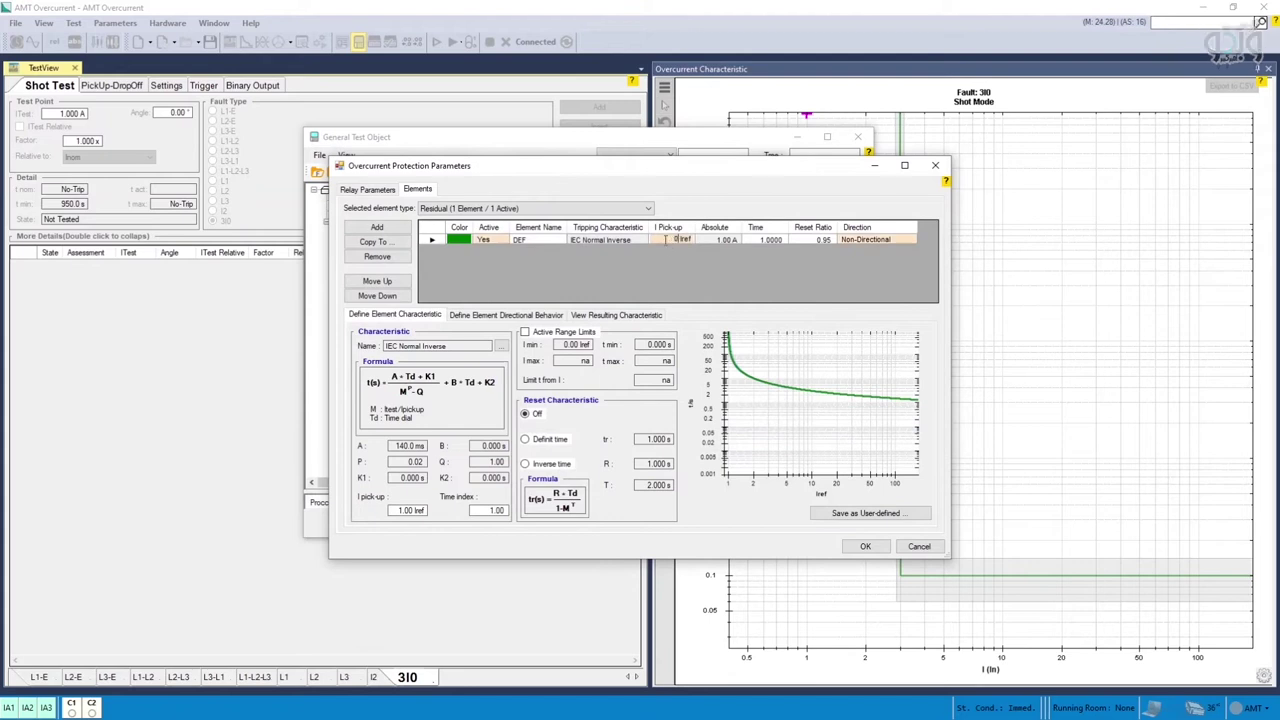
{"action": "type", "text": "0.2"}
{"action": "left_click", "coordinate": [765, 242]}
{"action": "type", "text": "0"}
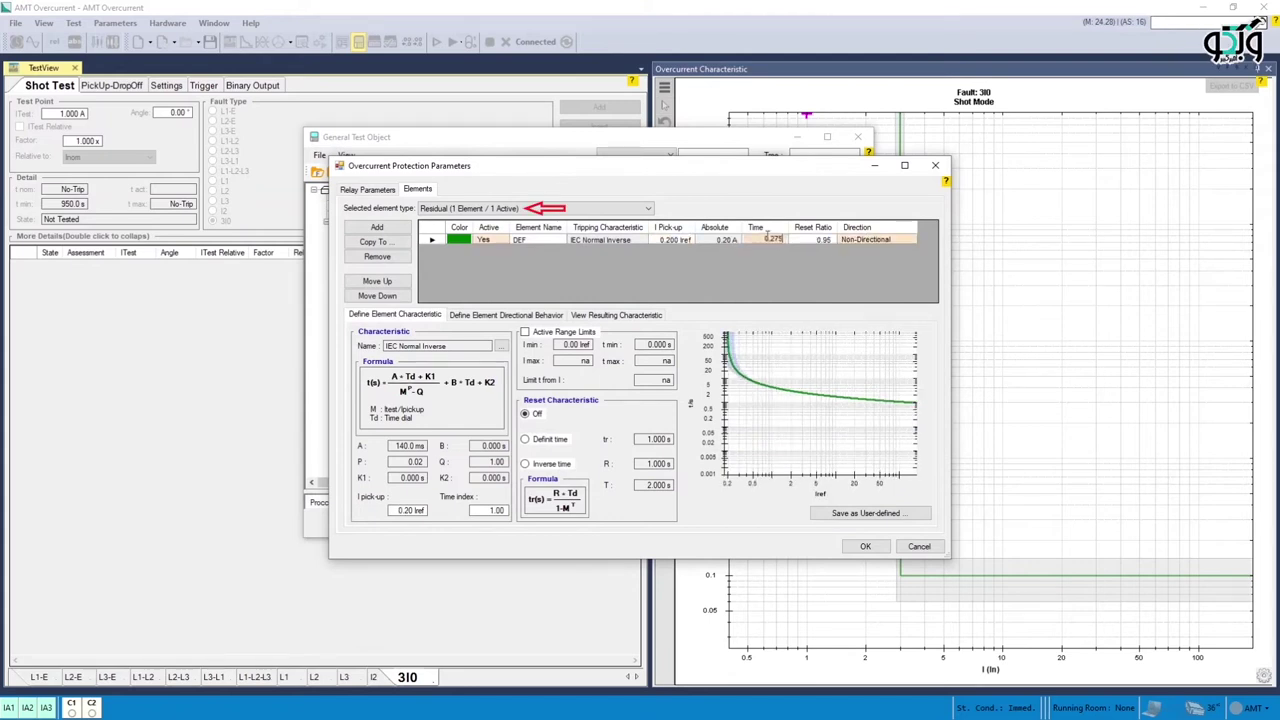
{"action": "left_click", "coordinate": [862, 241]}
{"action": "left_click", "coordinate": [862, 241]}
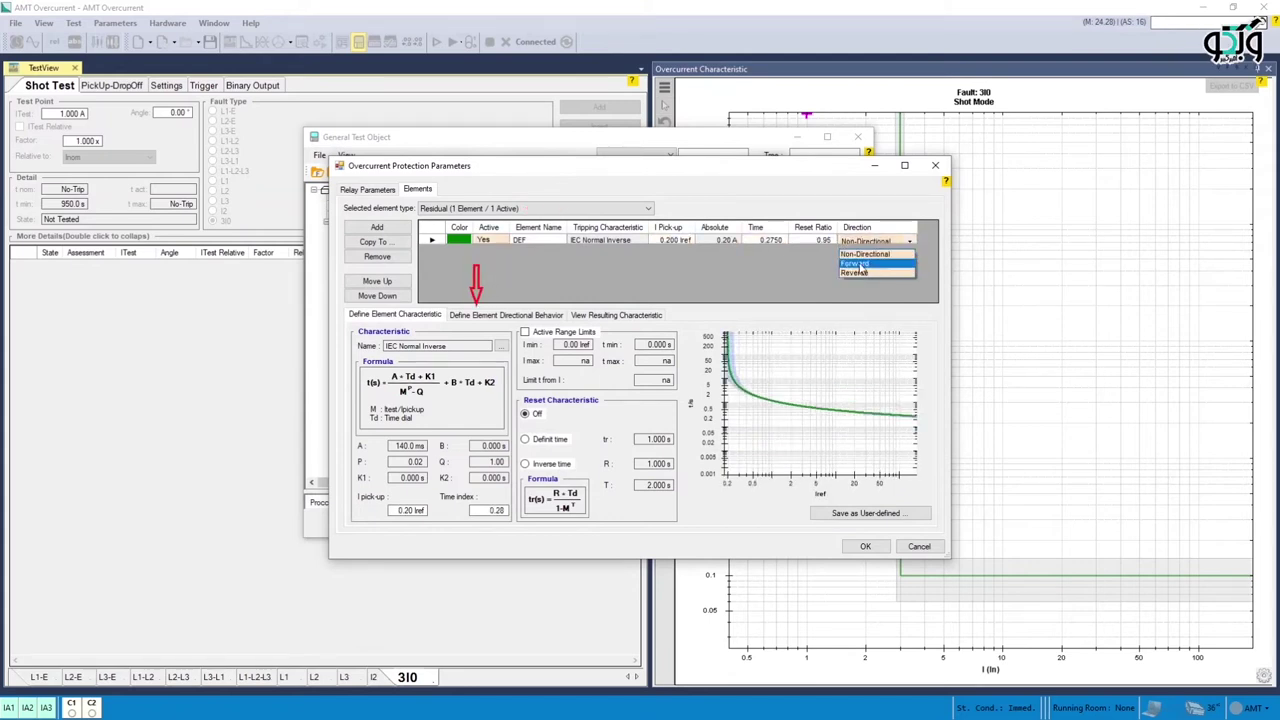
{"action": "left_click", "coordinate": [856, 264]}
Step: Confirm the -60° maximum torque angle and accept the element and test object settings
{"action": "left_click", "coordinate": [555, 315]}
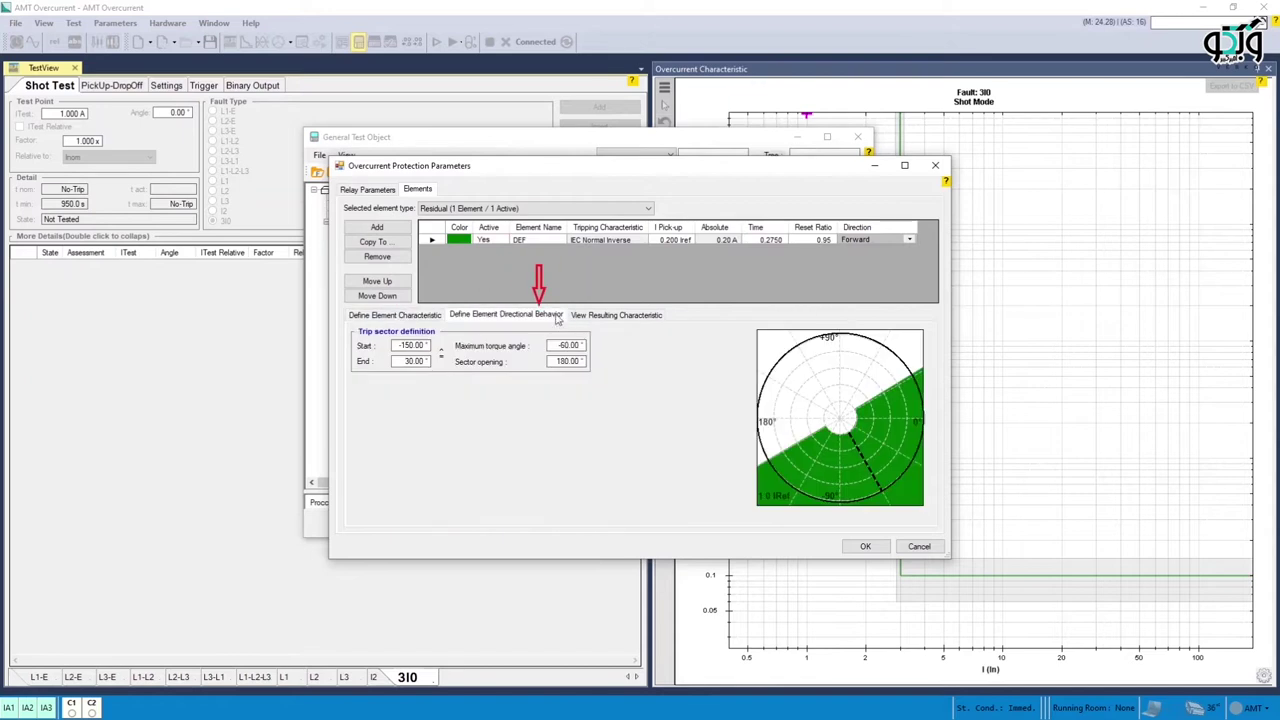
{"action": "left_click", "coordinate": [566, 346]}
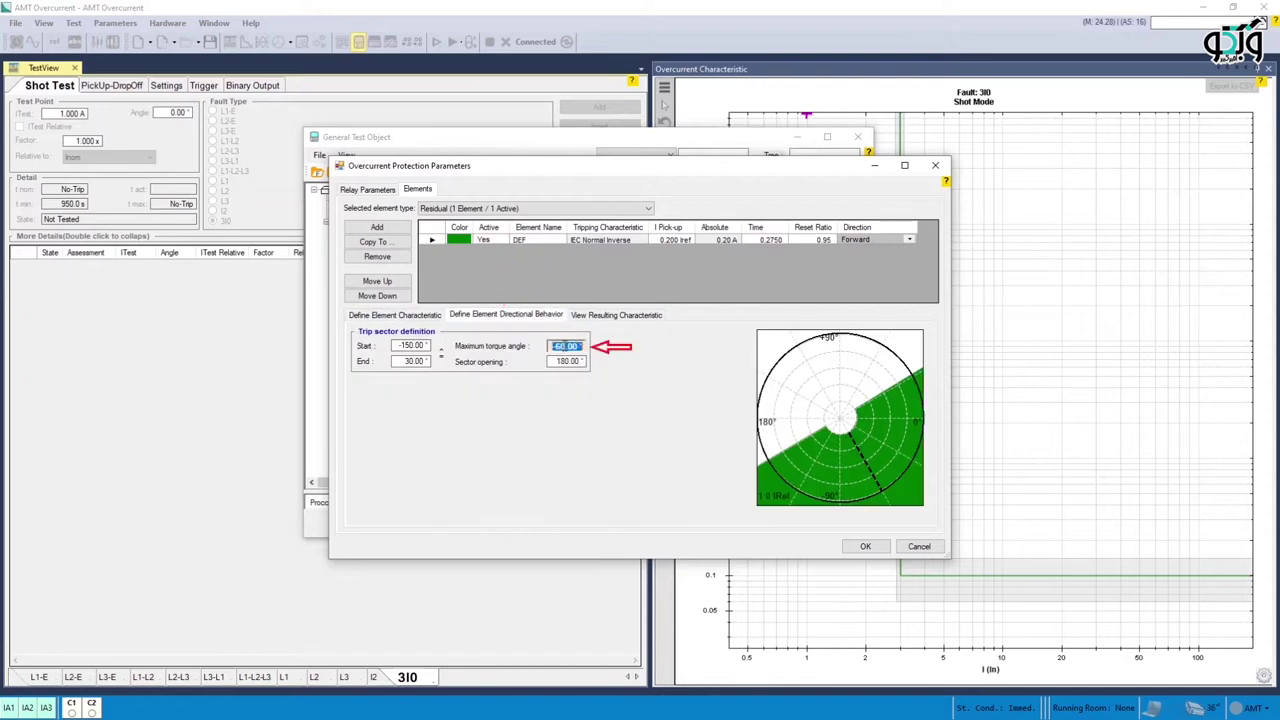
{"action": "left_click", "coordinate": [865, 546]}
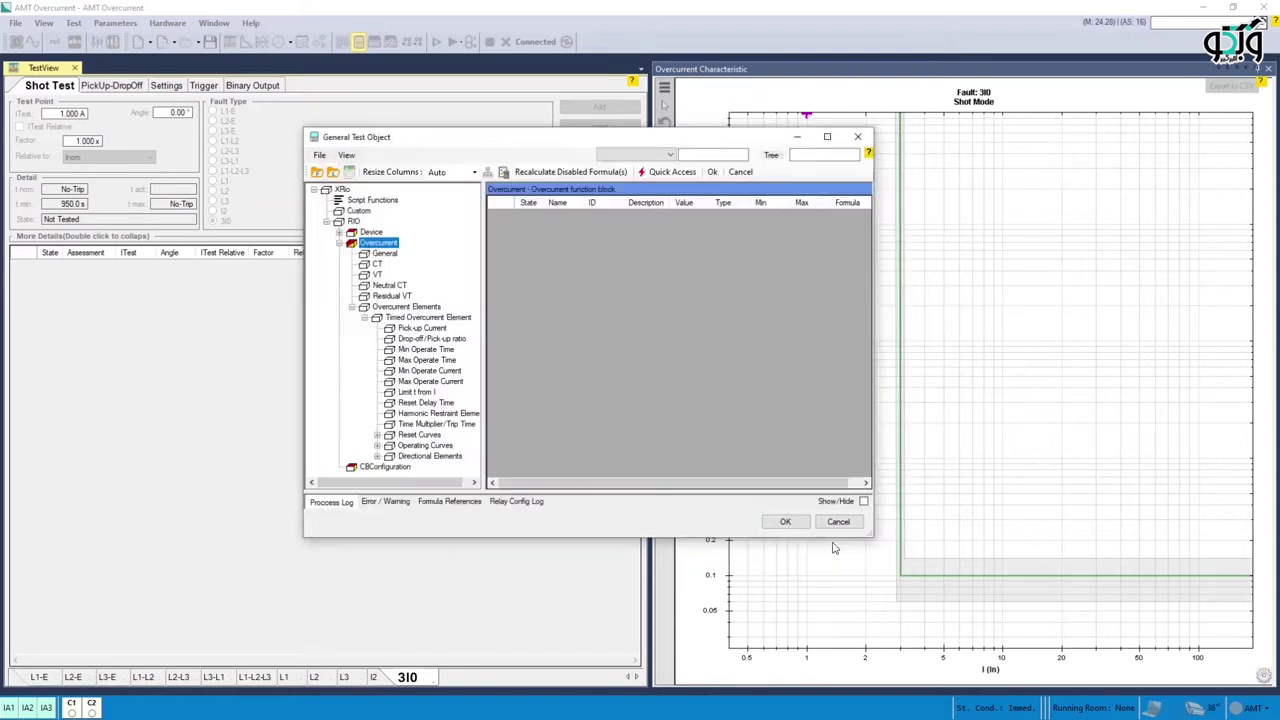
{"action": "left_click", "coordinate": [790, 528]}
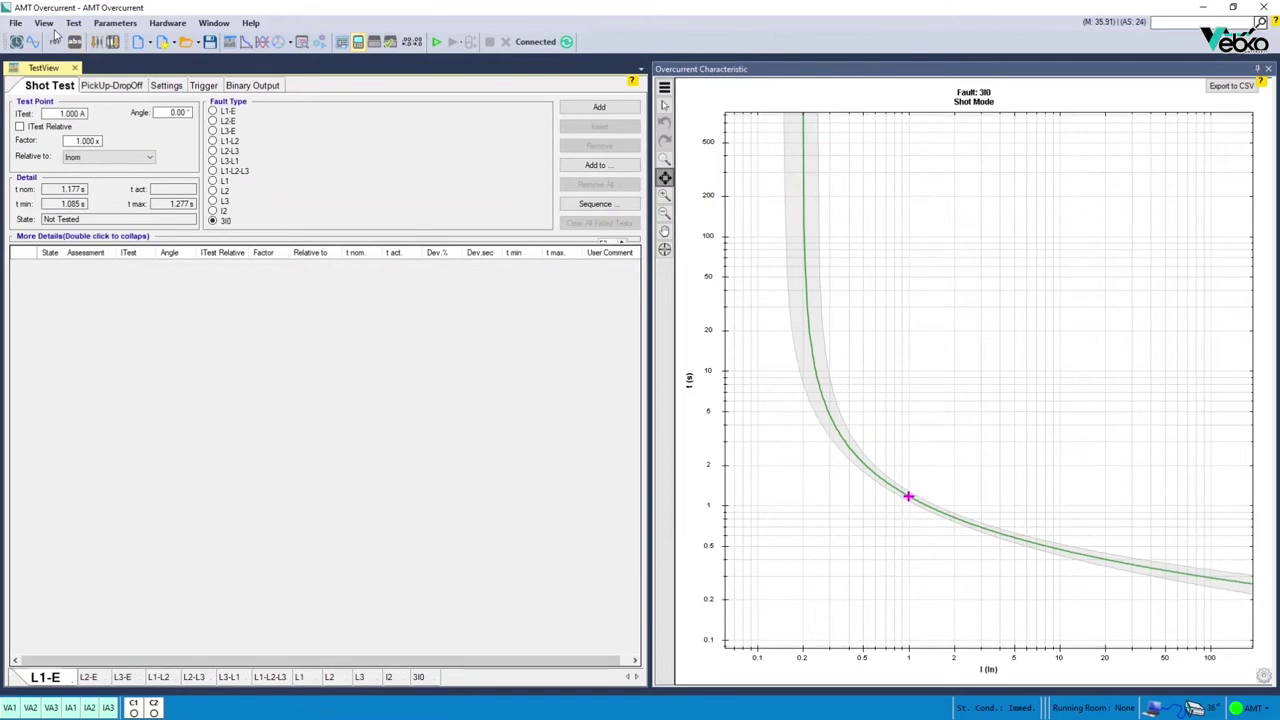
Step: In Medium Detail View, add a shot at -60° with factor 2 relative to DEF (400 mA)
{"action": "left_click", "coordinate": [44, 22]}
{"action": "left_click", "coordinate": [84, 221]}
{"action": "left_click", "coordinate": [160, 113]}
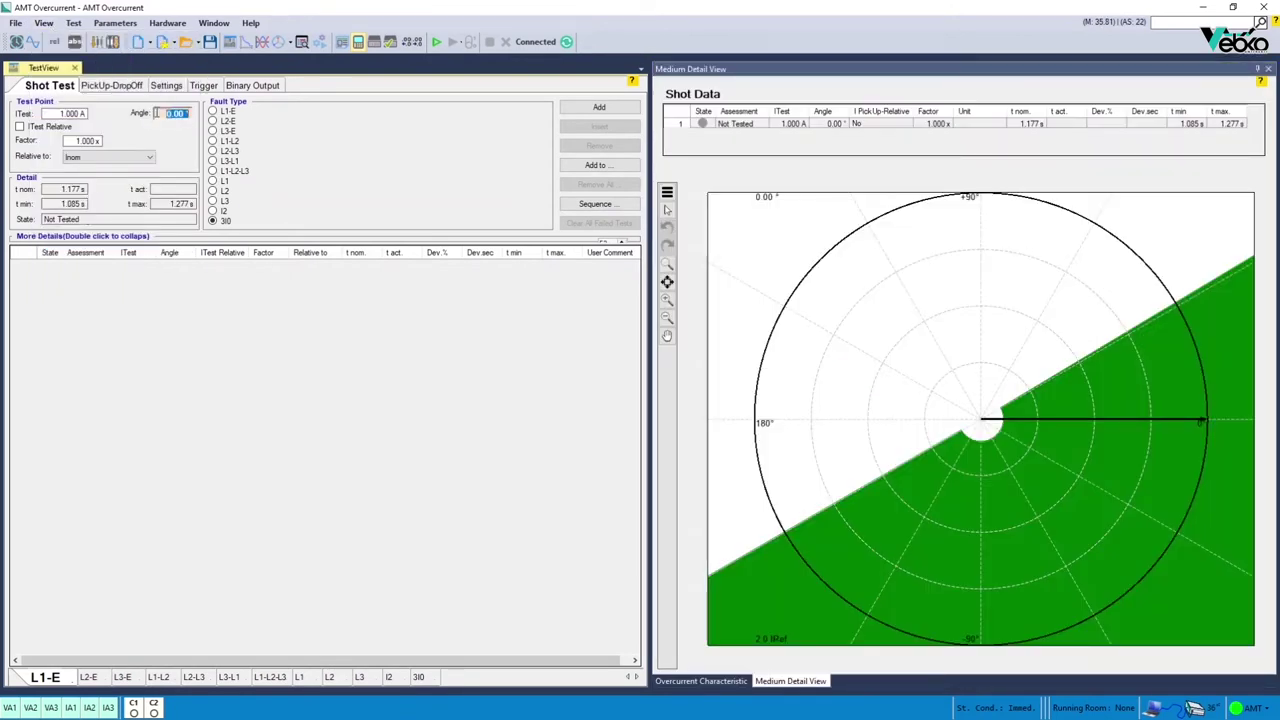
{"action": "type", "text": "-60"}
{"action": "key", "text": "Return"}
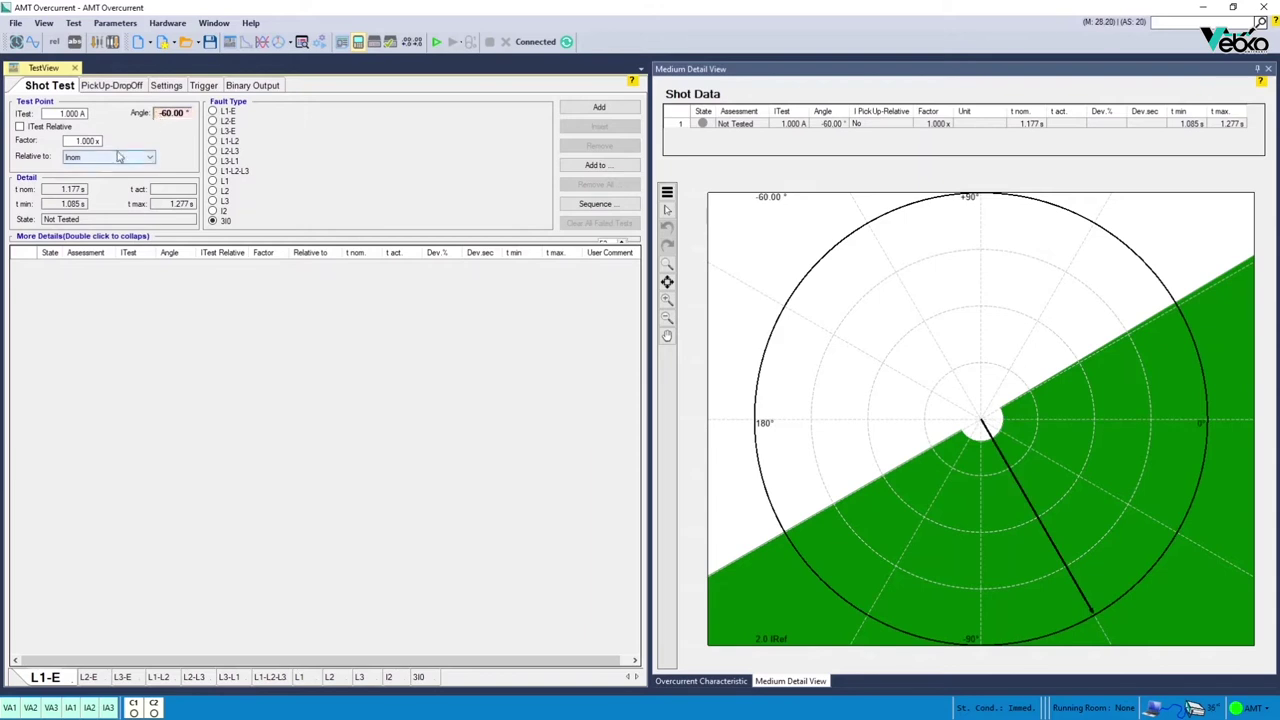
{"action": "left_click", "coordinate": [118, 157]}
{"action": "left_click", "coordinate": [86, 182]}
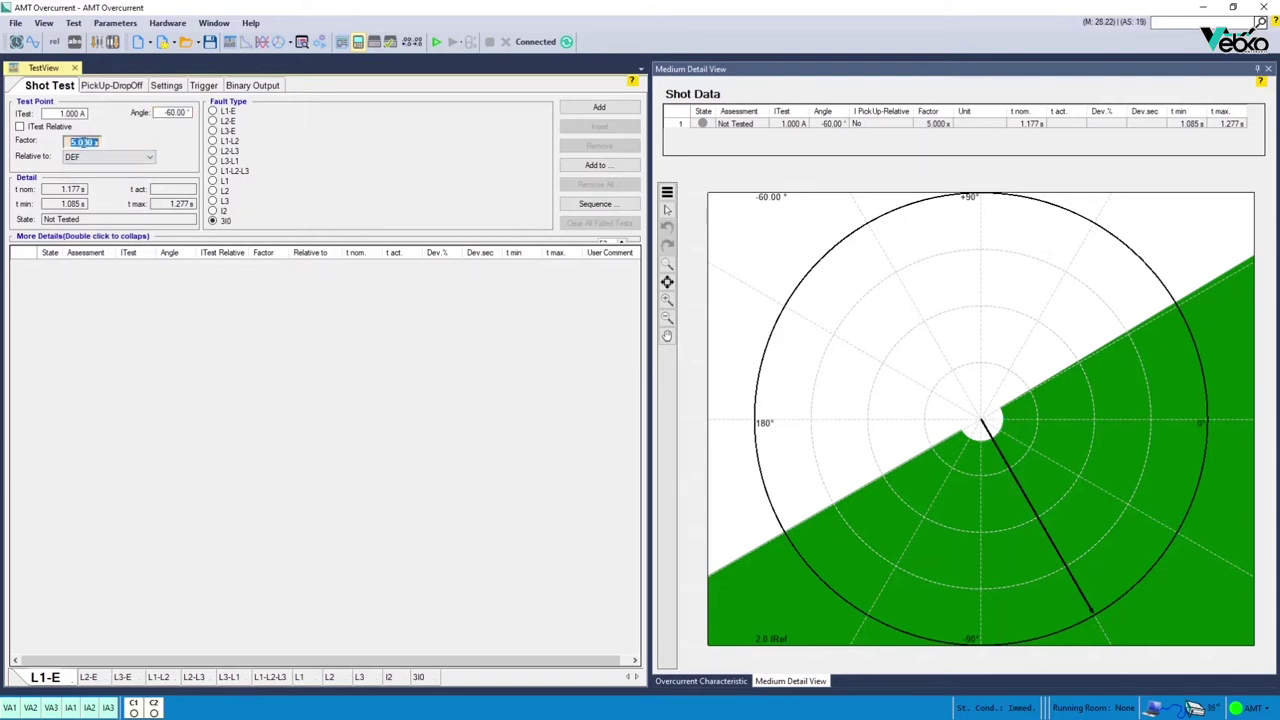
{"action": "type", "text": "2"}
{"action": "key", "text": "Return"}
{"action": "left_click", "coordinate": [599, 107]}
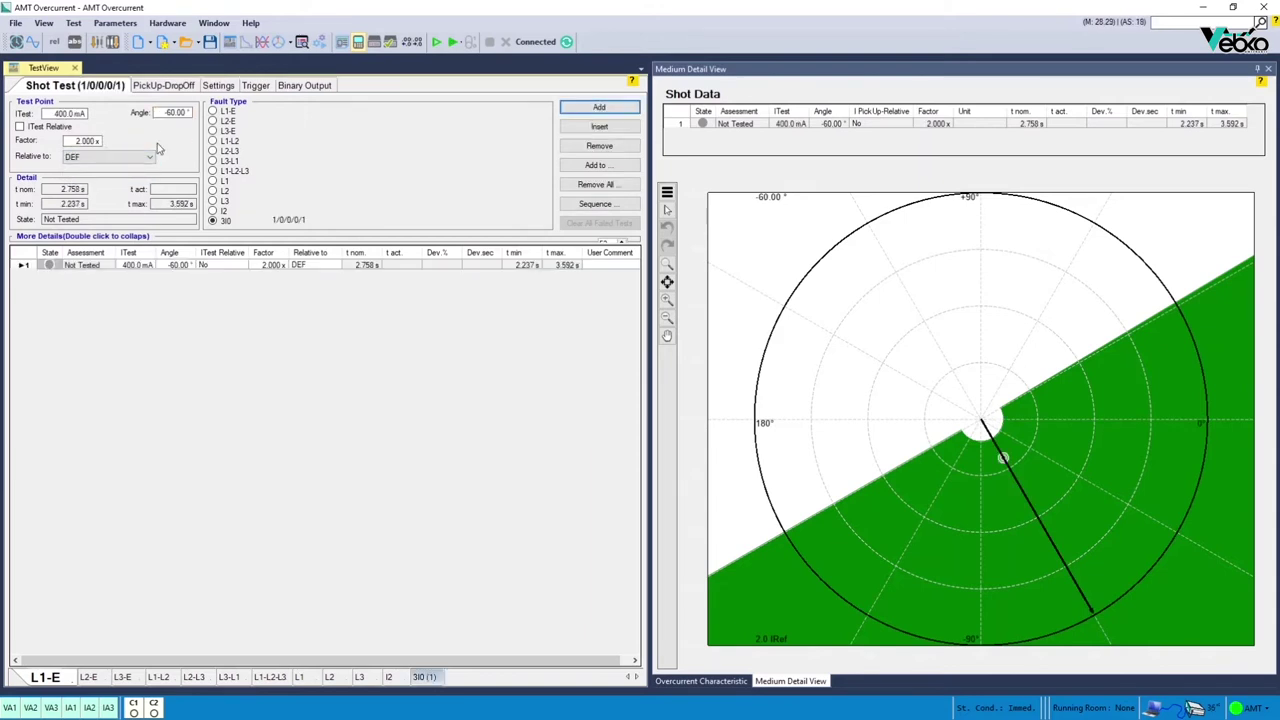
Step: Run the 400 mA shot, then add and run a factor-4 (800 mA) shot
{"action": "left_click", "coordinate": [446, 46]}
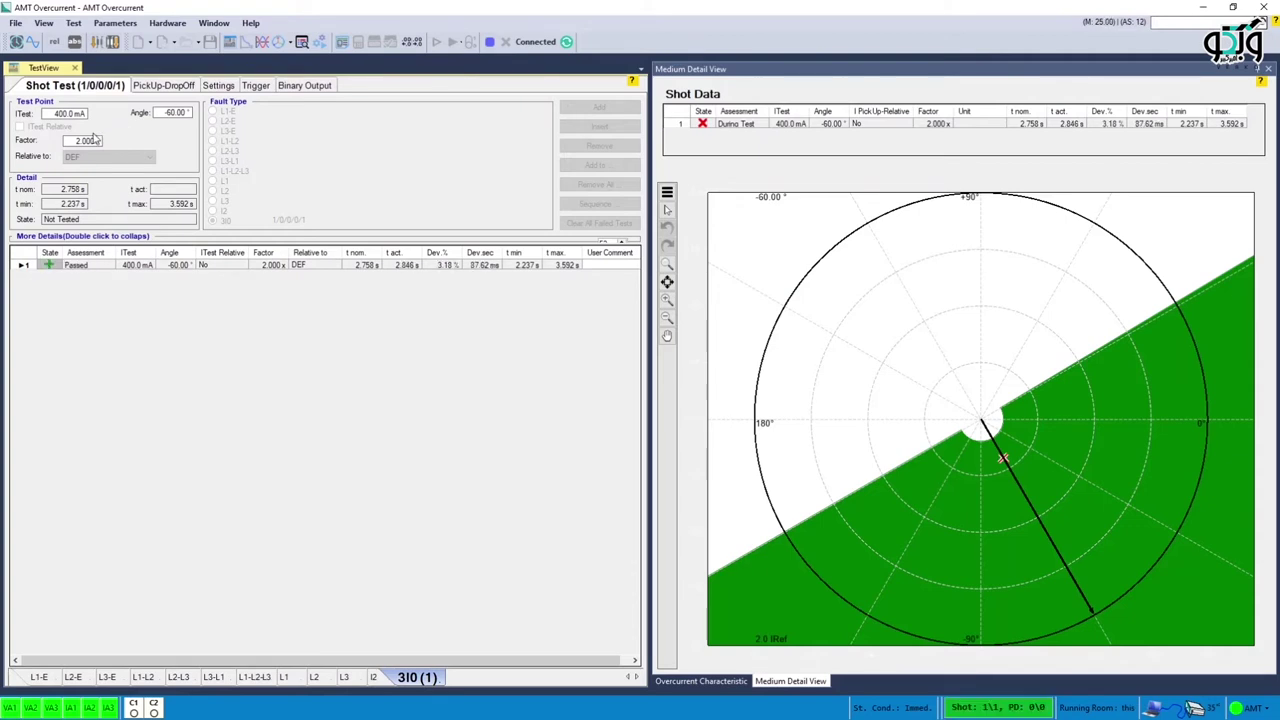
{"action": "double_click", "coordinate": [84, 141]}
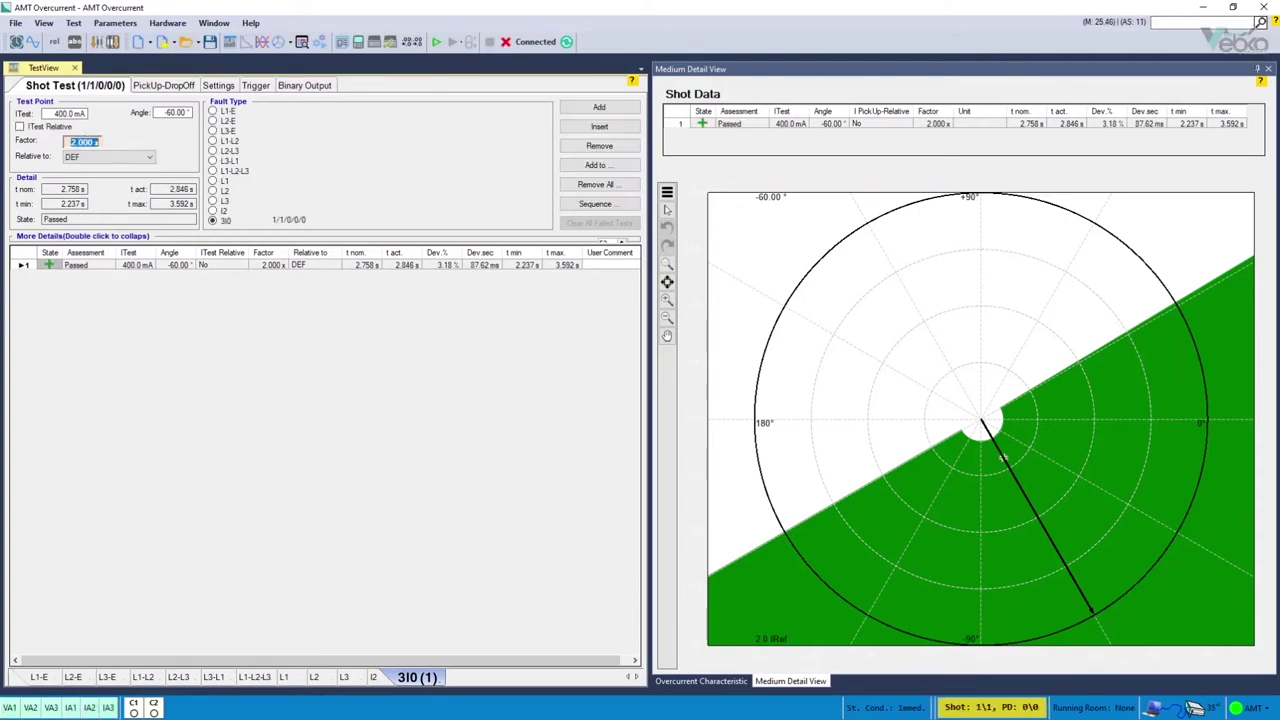
{"action": "type", "text": "4"}
{"action": "left_click", "coordinate": [594, 110]}
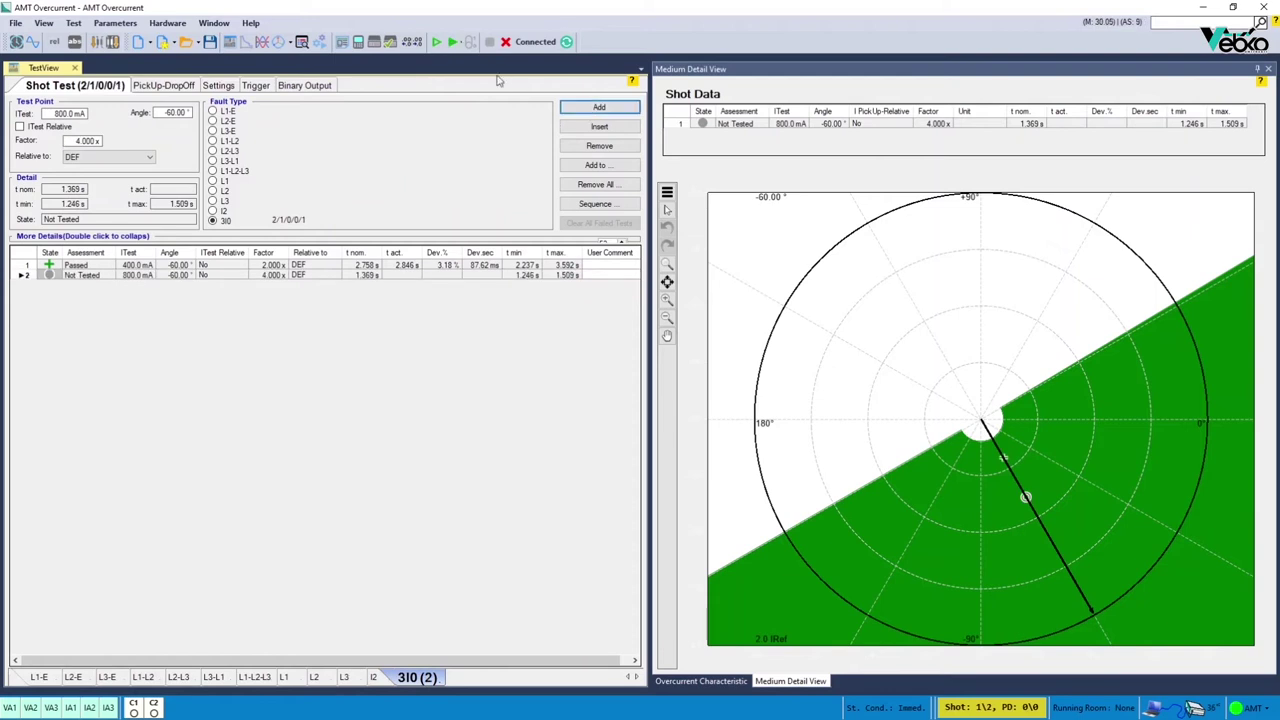
{"action": "left_click", "coordinate": [452, 46]}
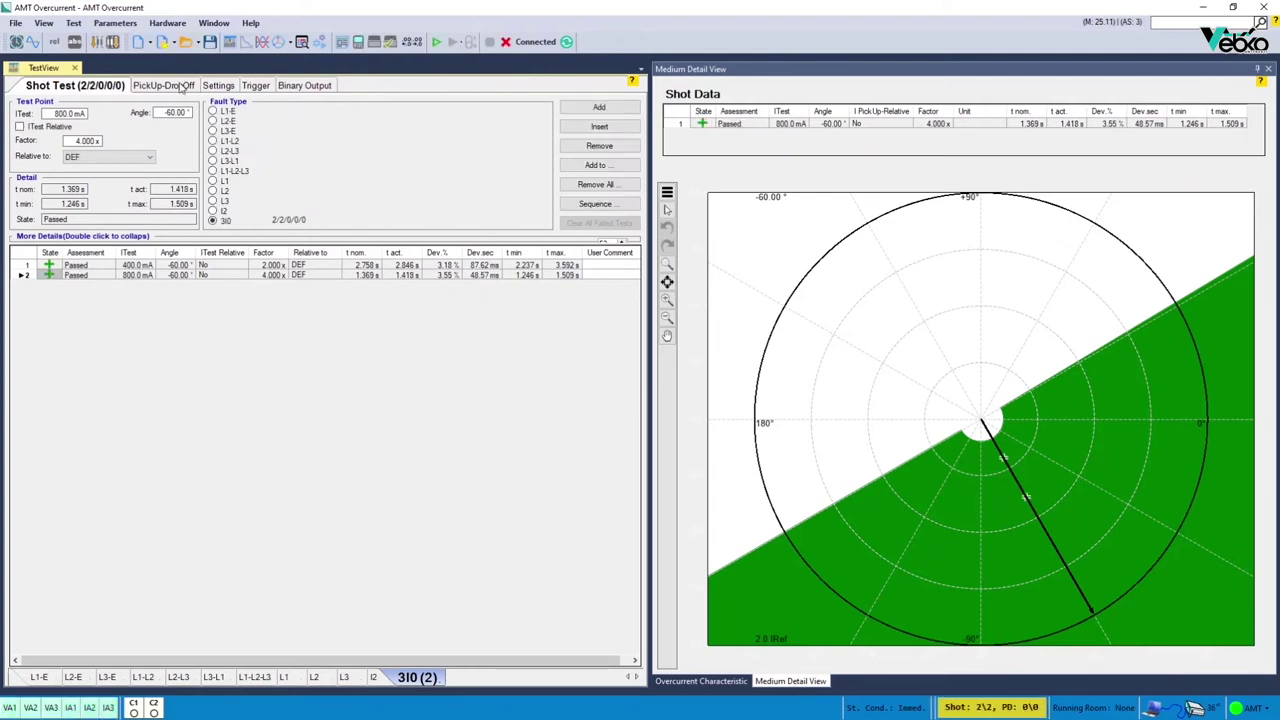
{"action": "left_click", "coordinate": [505, 42]}
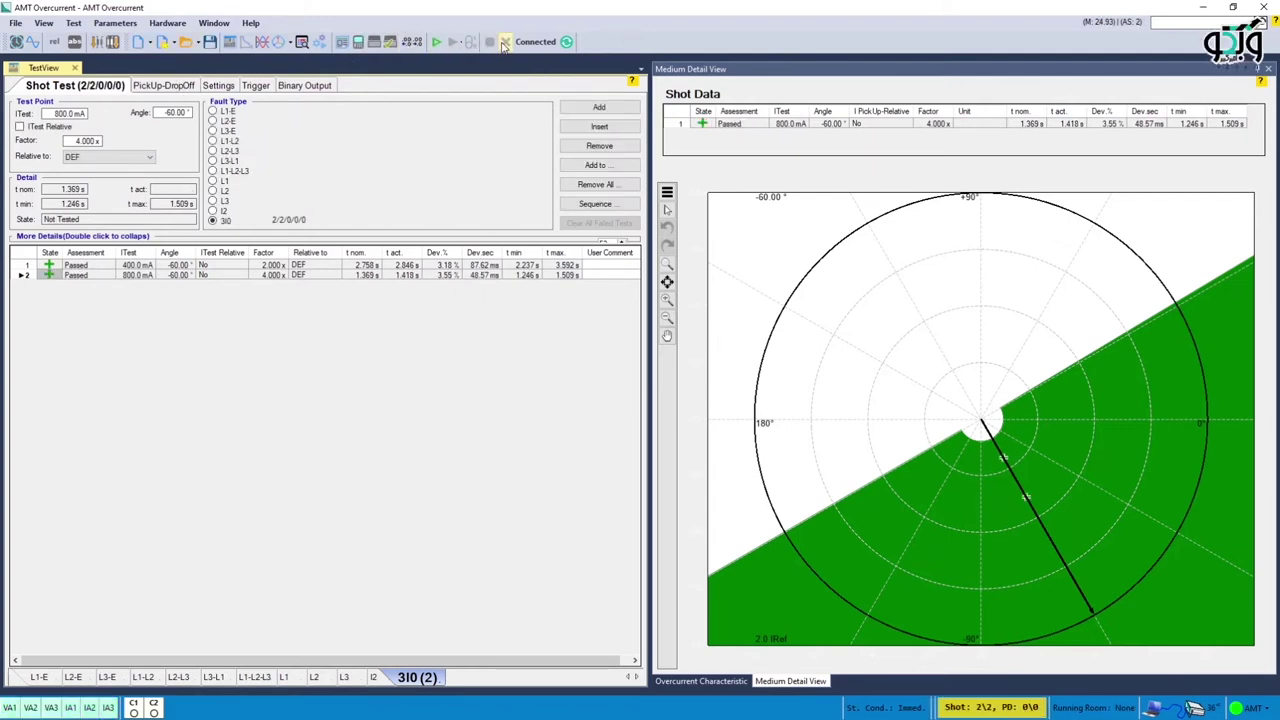
Step: Set the pickup/dropoff point to 0.2 (200 mA) at -60° with 1 s pickup and dropoff steps
{"action": "left_click", "coordinate": [163, 85]}
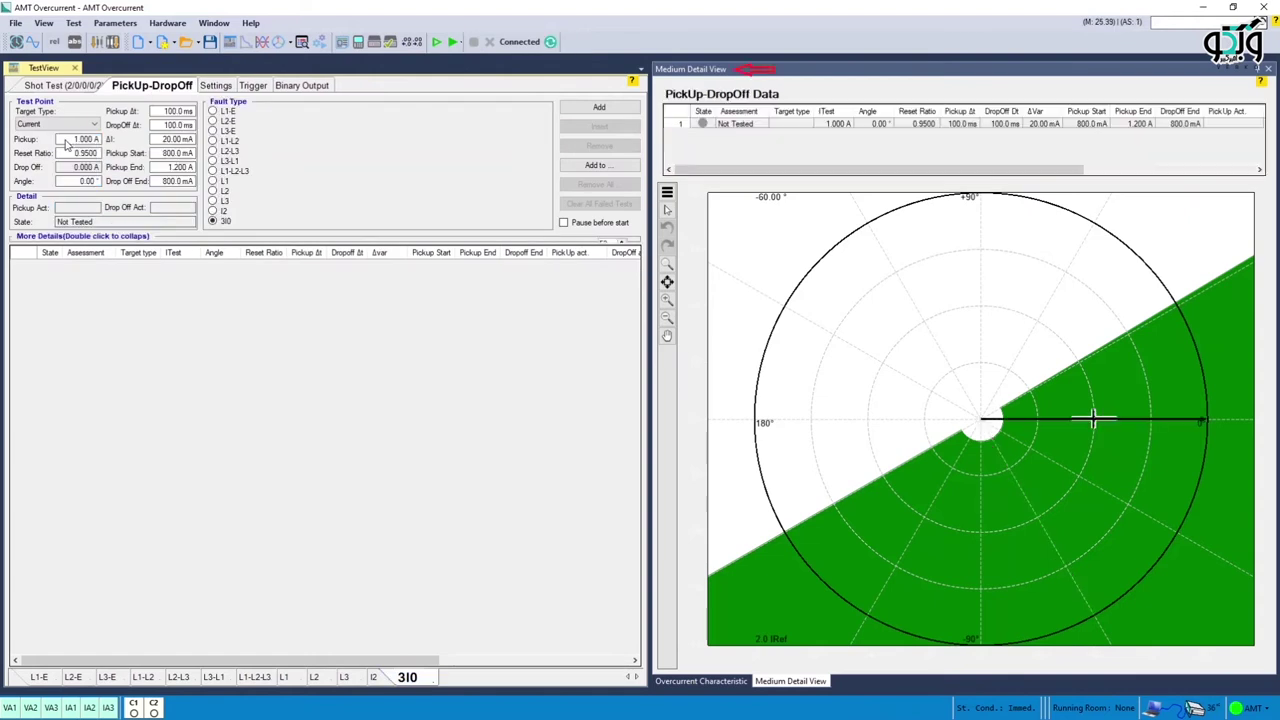
{"action": "left_click", "coordinate": [66, 142]}
{"action": "type", "text": "0.2"}
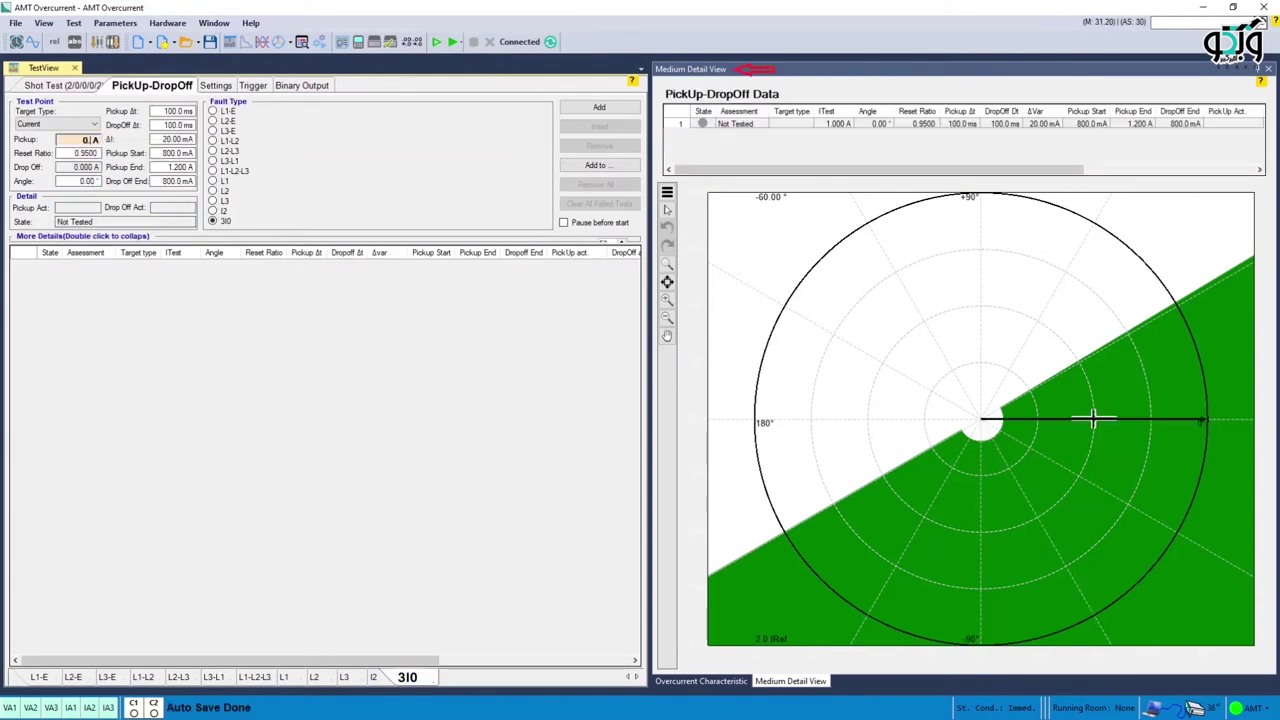
{"action": "key", "text": "Return"}
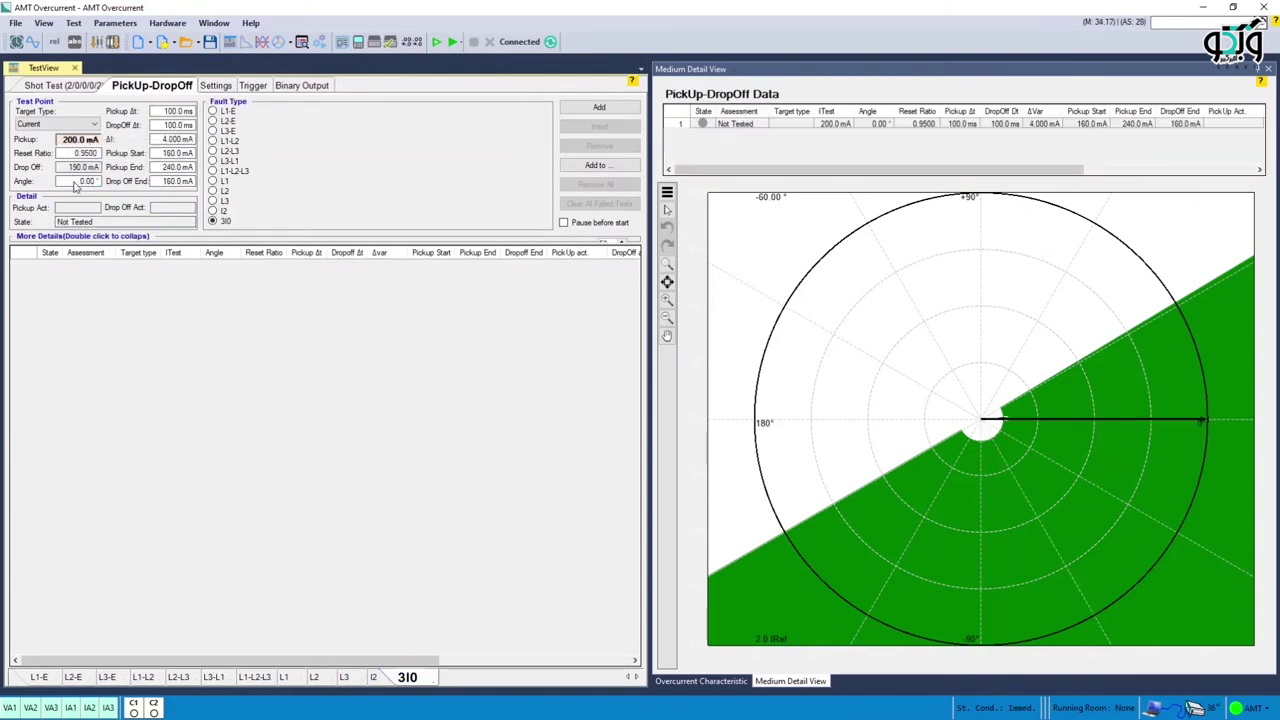
{"action": "left_click", "coordinate": [75, 183]}
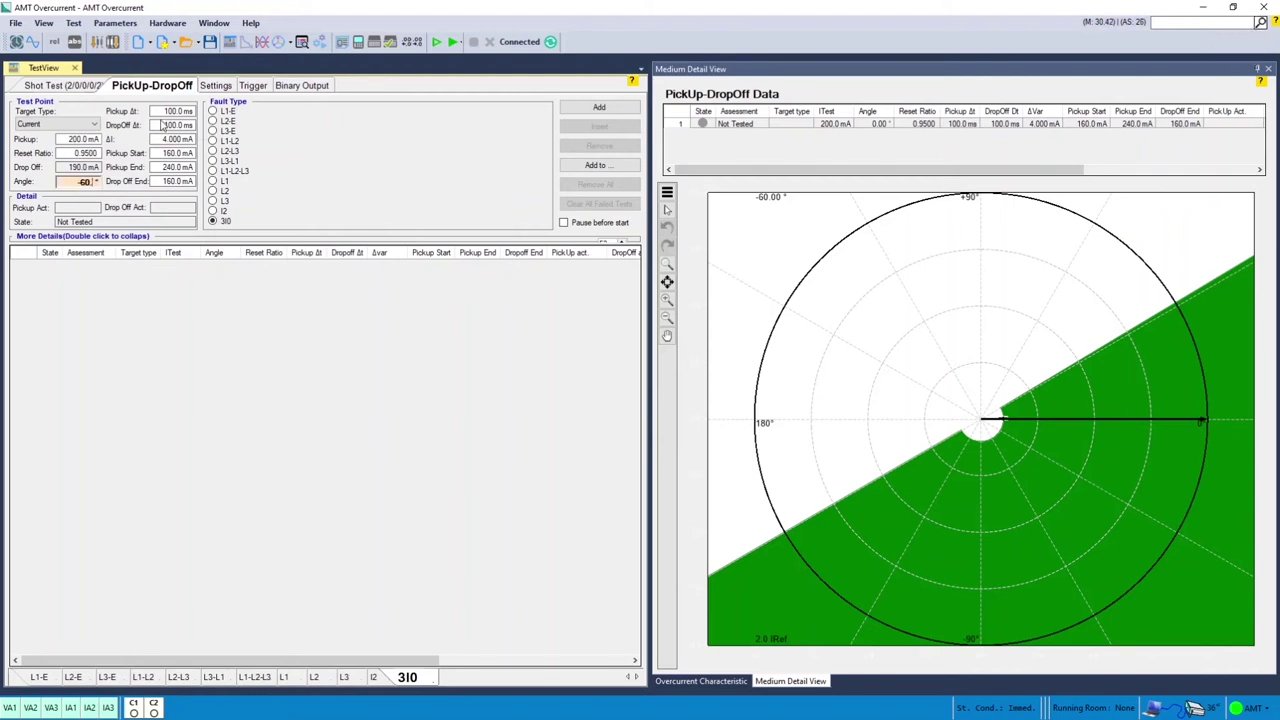
{"action": "type", "text": "-60"}
{"action": "key", "text": "Return"}
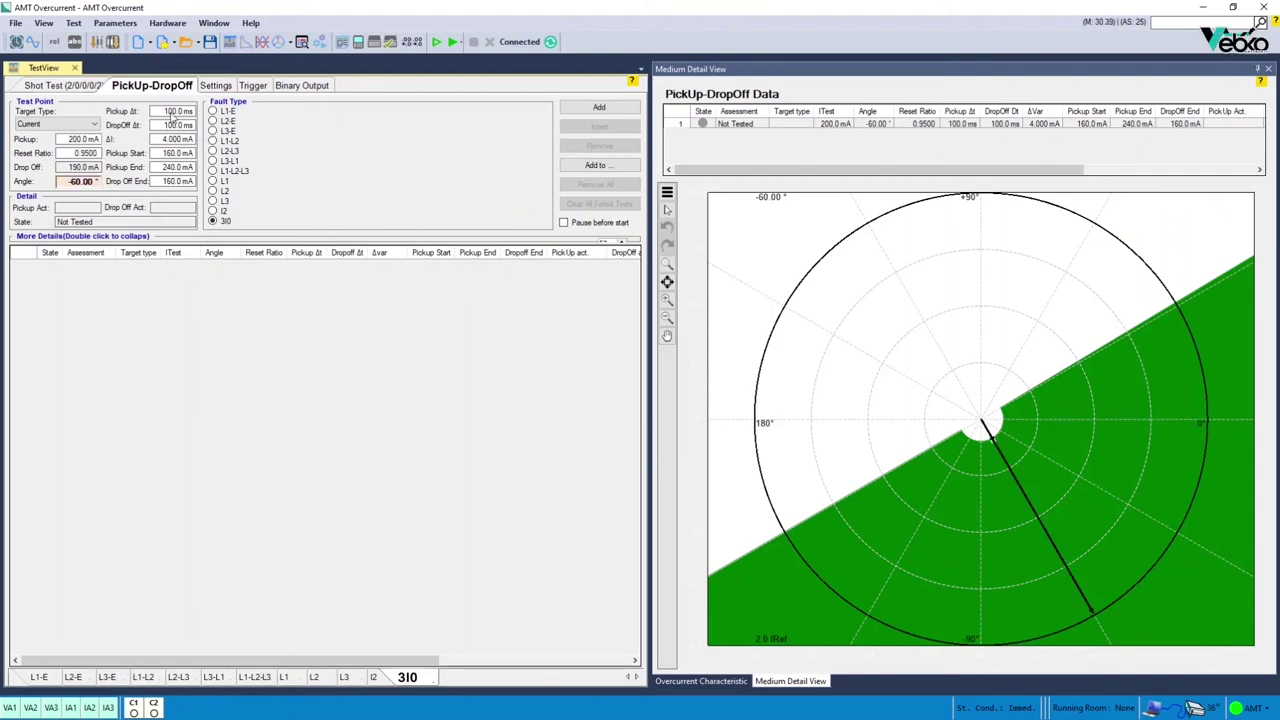
{"action": "left_click", "coordinate": [182, 111]}
{"action": "type", "text": "1"}
{"action": "left_click", "coordinate": [172, 127]}
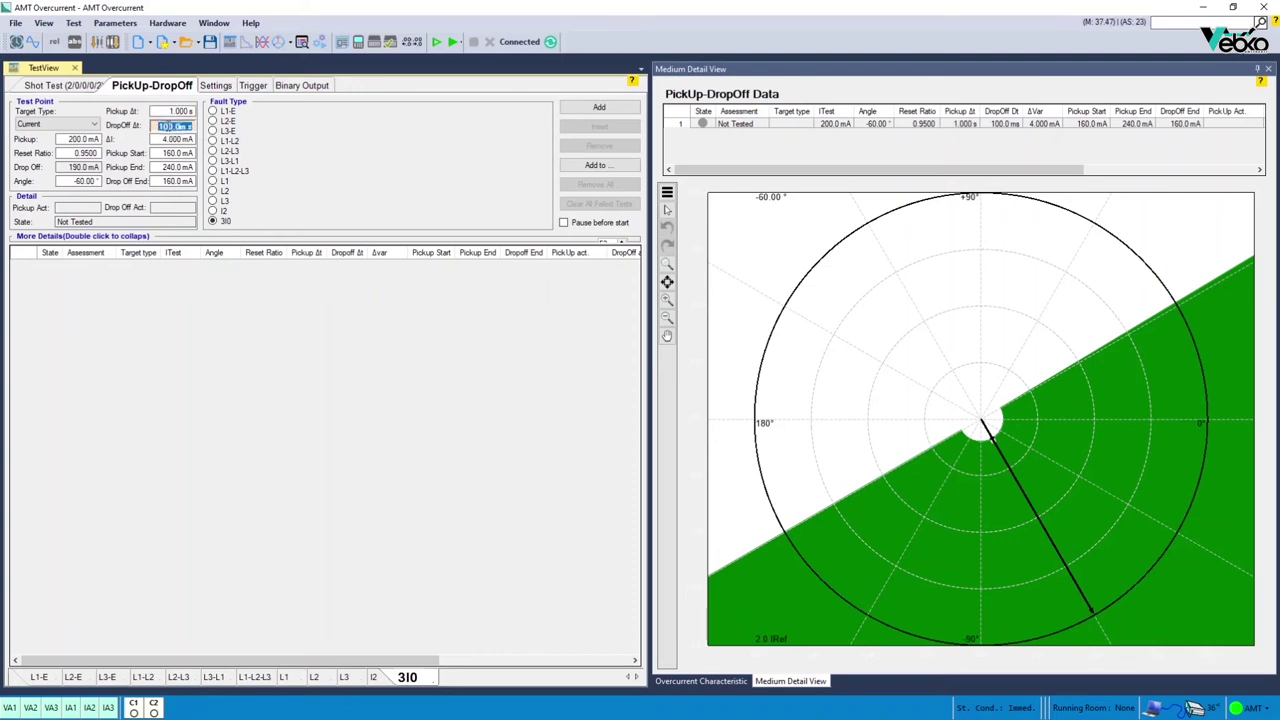
{"action": "type", "text": "1"}
{"action": "key", "text": "Return"}
Step: On the test Settings page, try Space Key Press triggering, then revert to the C2: Start contact
{"action": "left_click", "coordinate": [215, 86]}
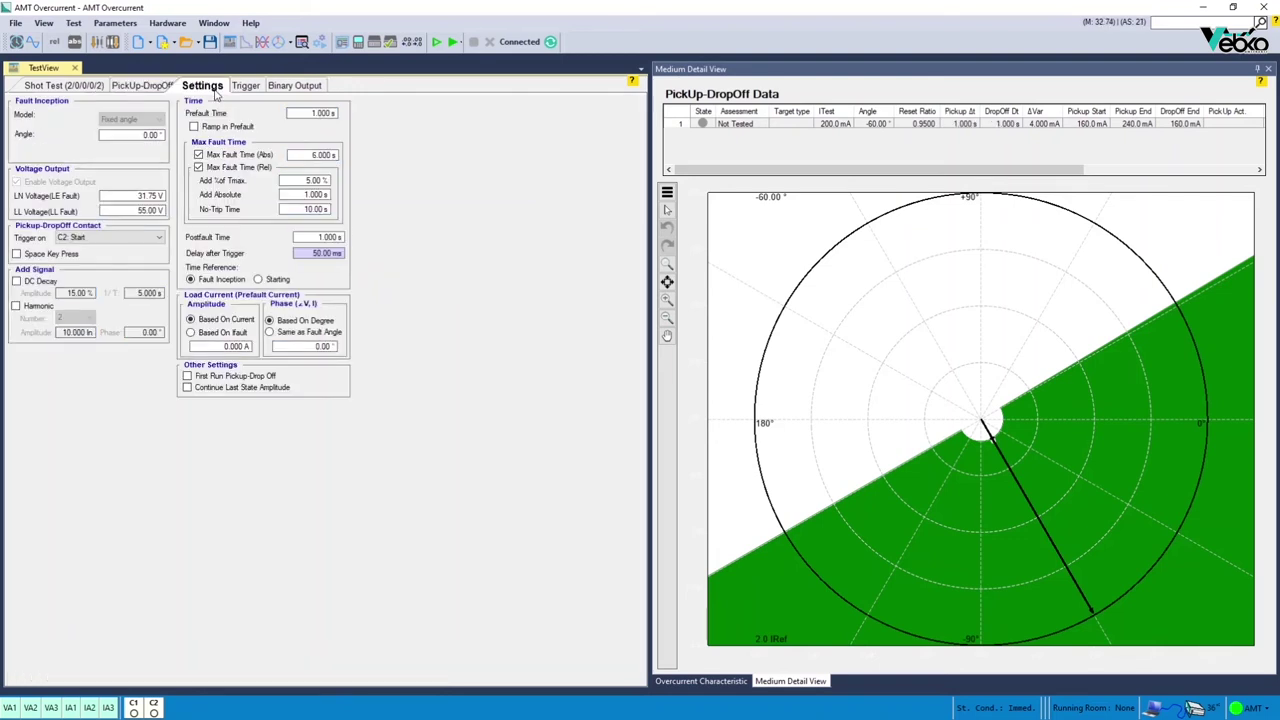
{"action": "left_click", "coordinate": [17, 254]}
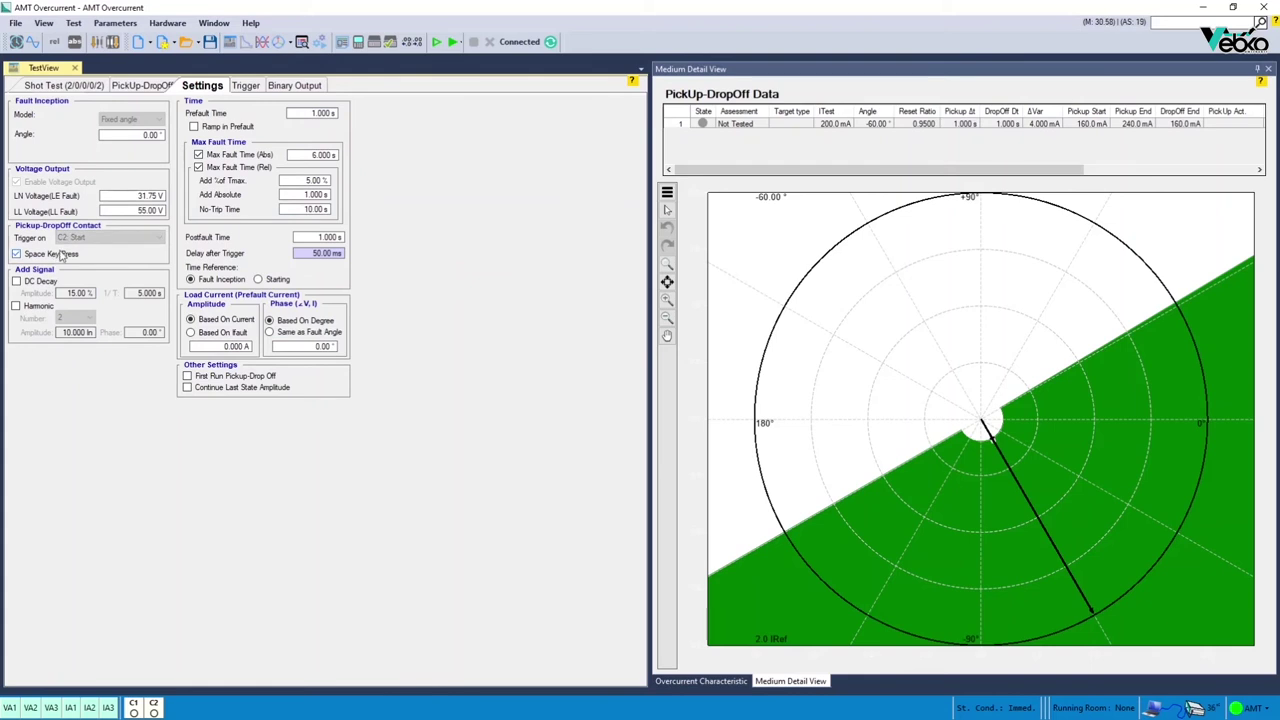
{"action": "left_click", "coordinate": [64, 255]}
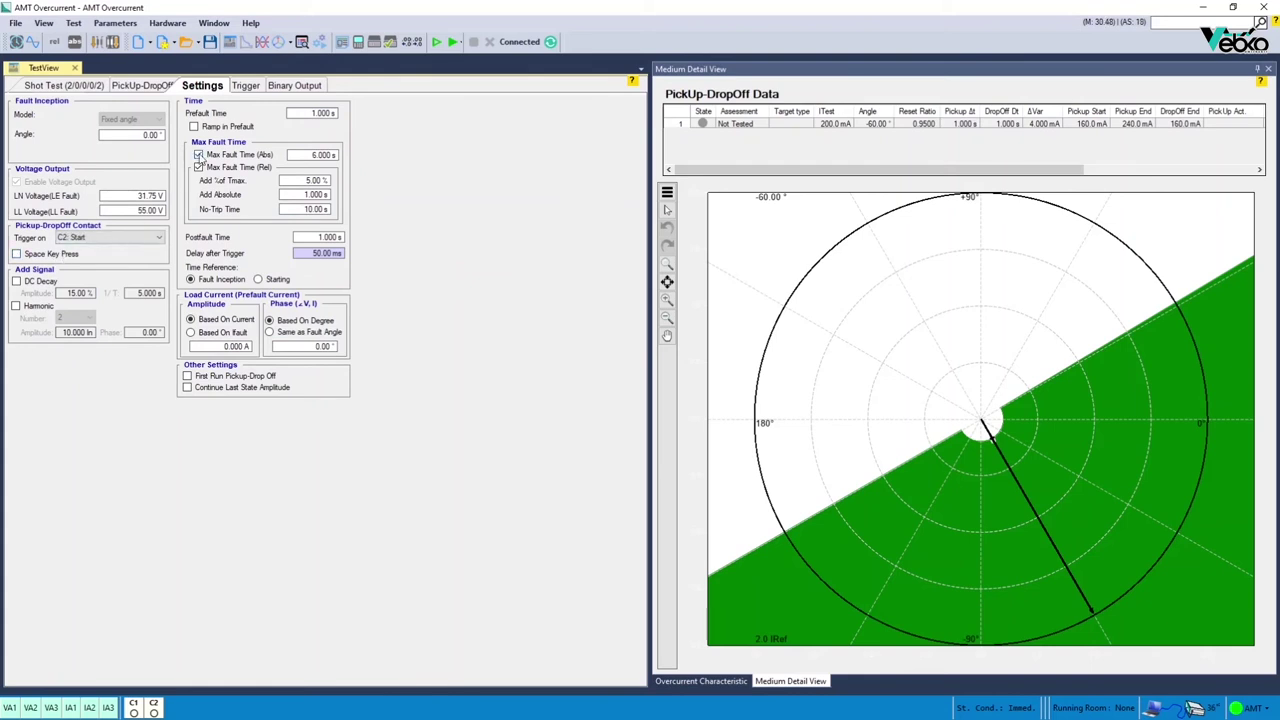